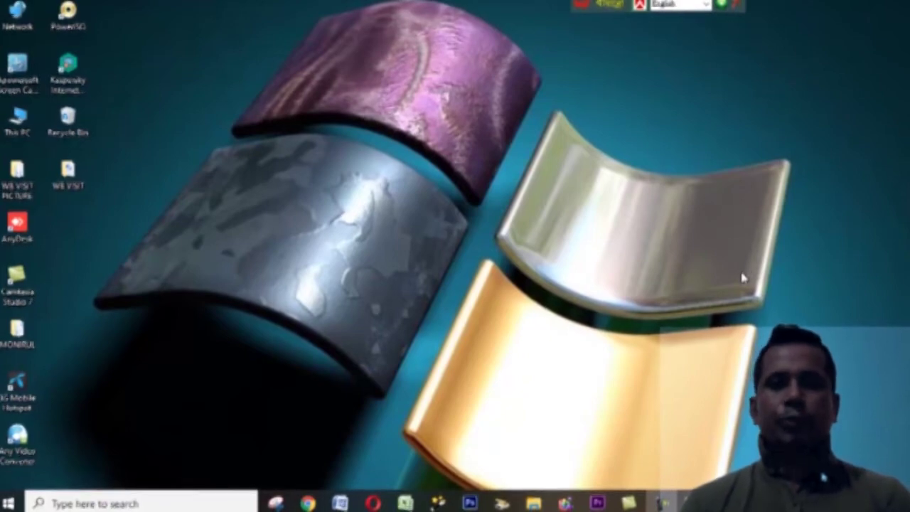
Open Gmail in Chrome and bring up the mailbox's General settings.
click(307, 503)
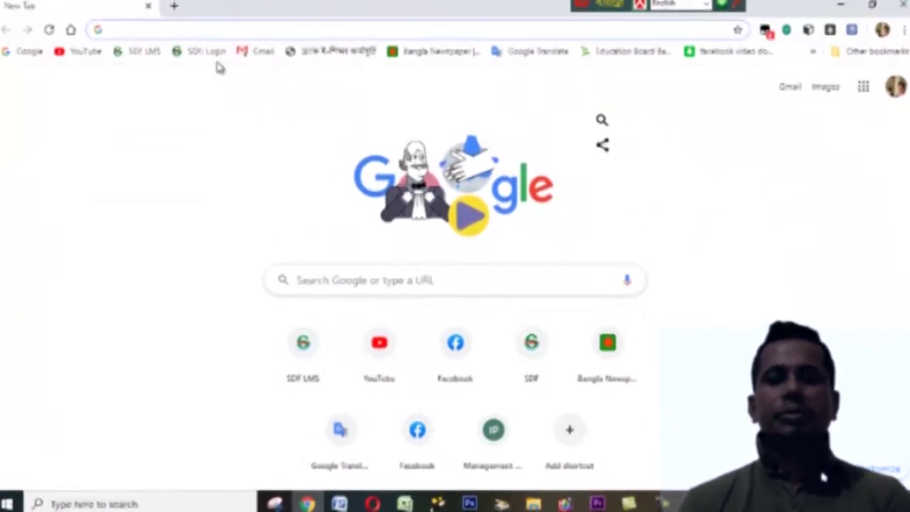
click(265, 54)
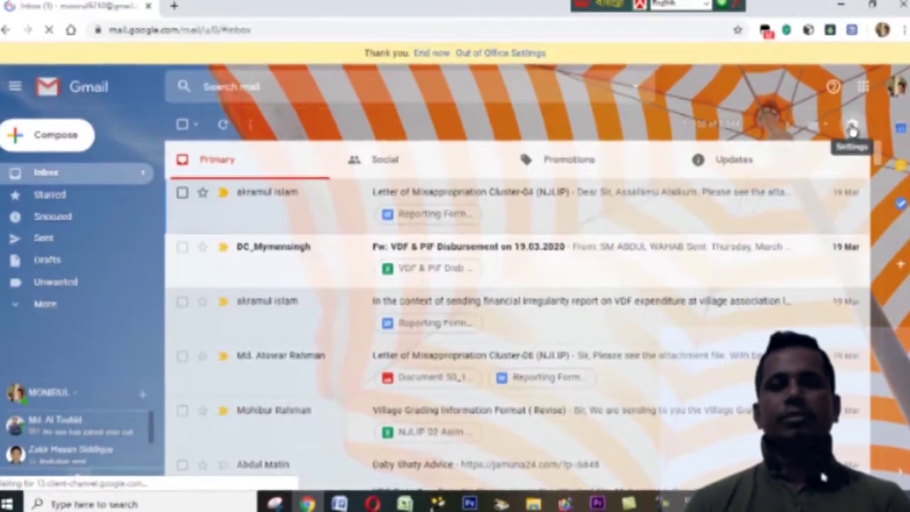
click(853, 129)
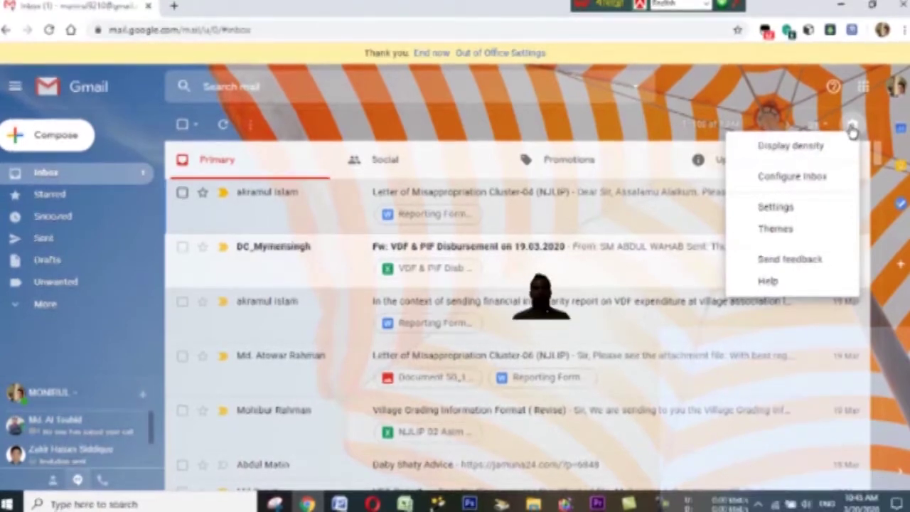
click(789, 214)
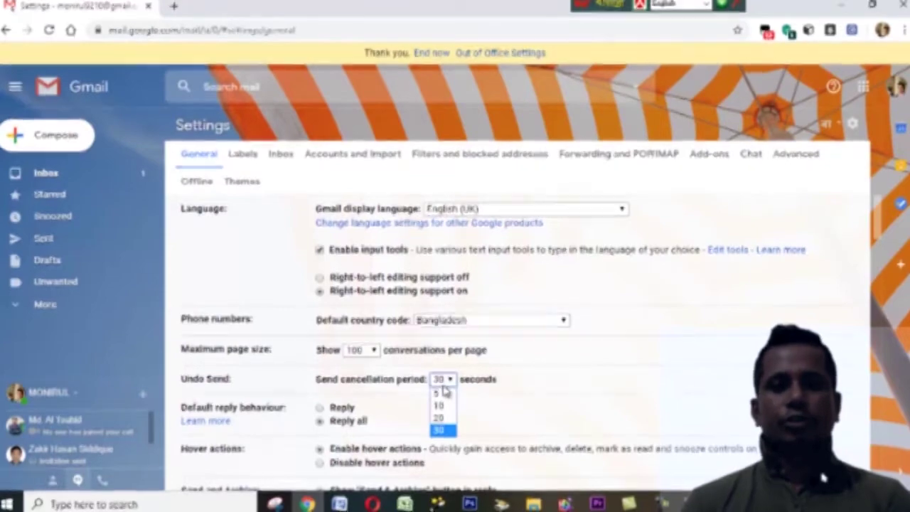
Review the General settings from the send cancellation period down to the signature, leaving the options as they are.
click(510, 417)
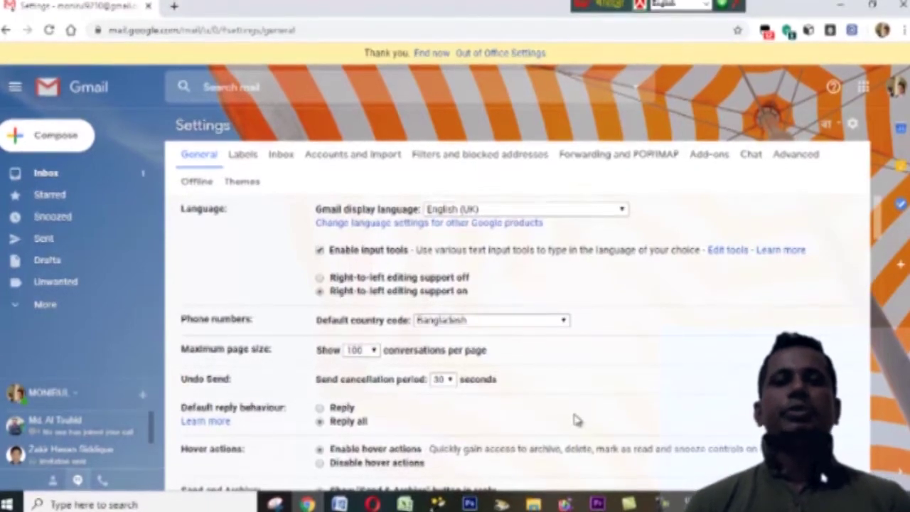
scroll(575, 419, down, 2)
scroll(576, 420, down, 1)
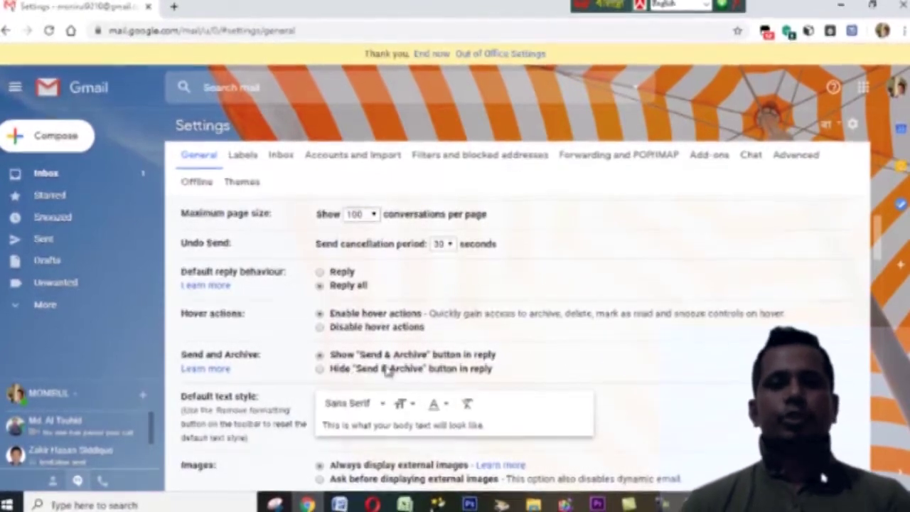
scroll(554, 407, down, 3)
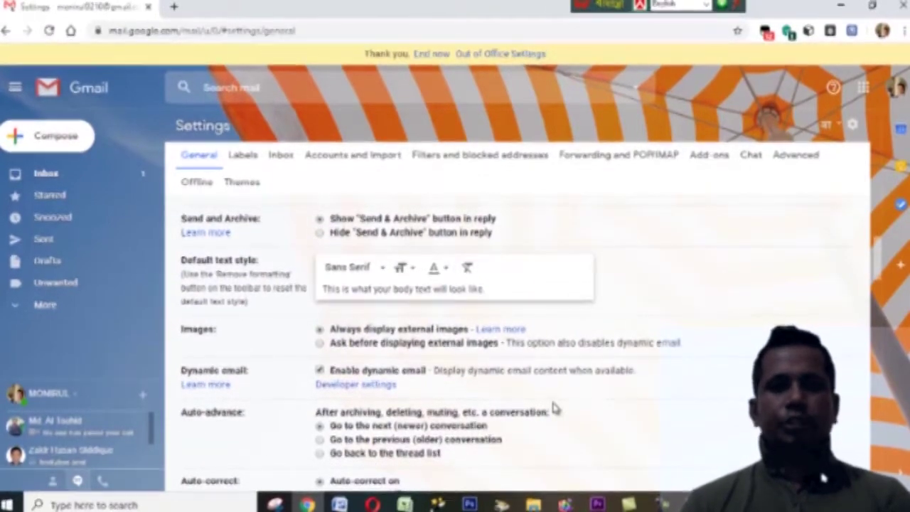
scroll(555, 407, down, 3)
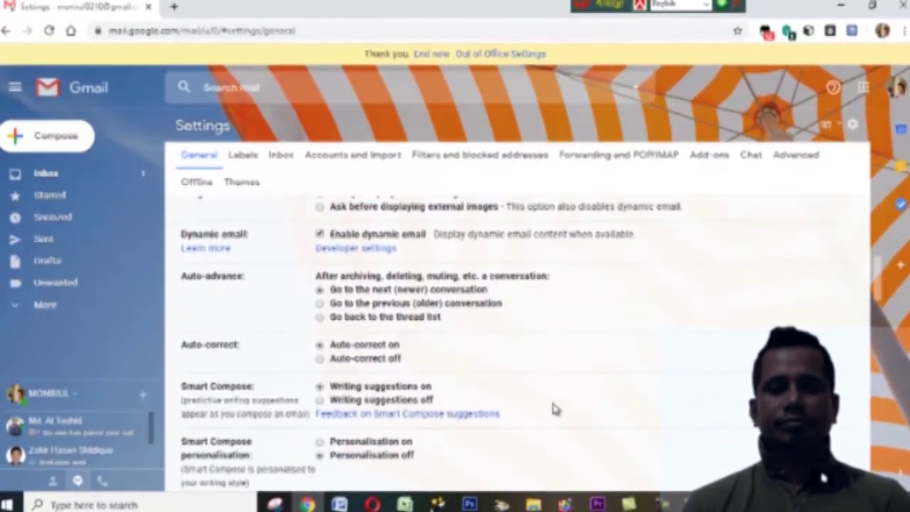
scroll(555, 408, down, 3)
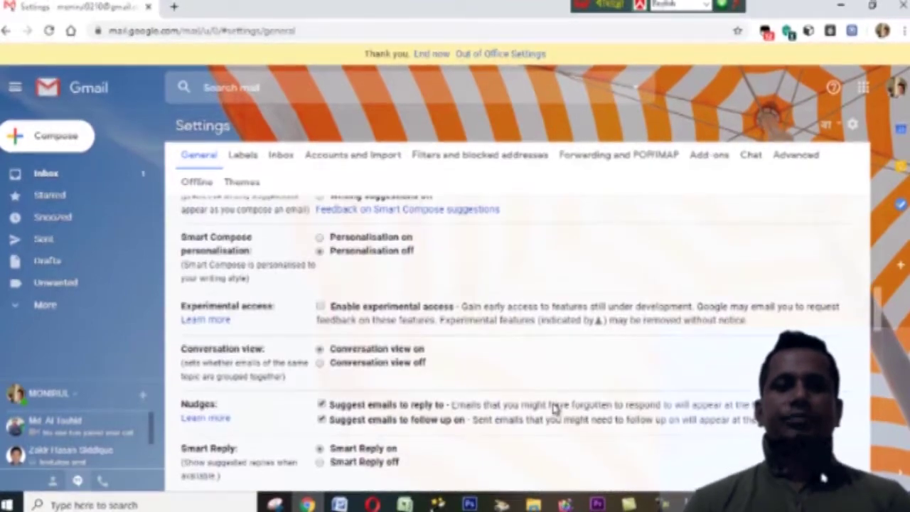
scroll(554, 408, down, 4)
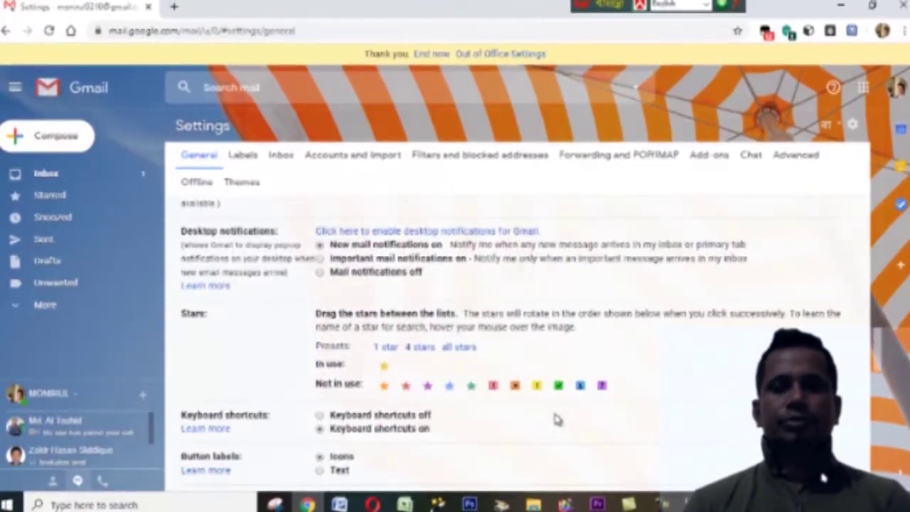
scroll(551, 406, down, 3)
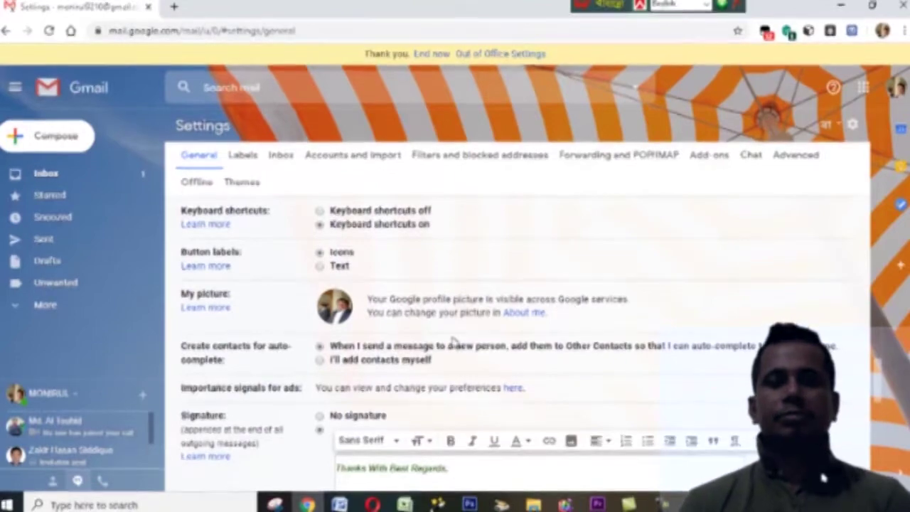
scroll(453, 341, down, 3)
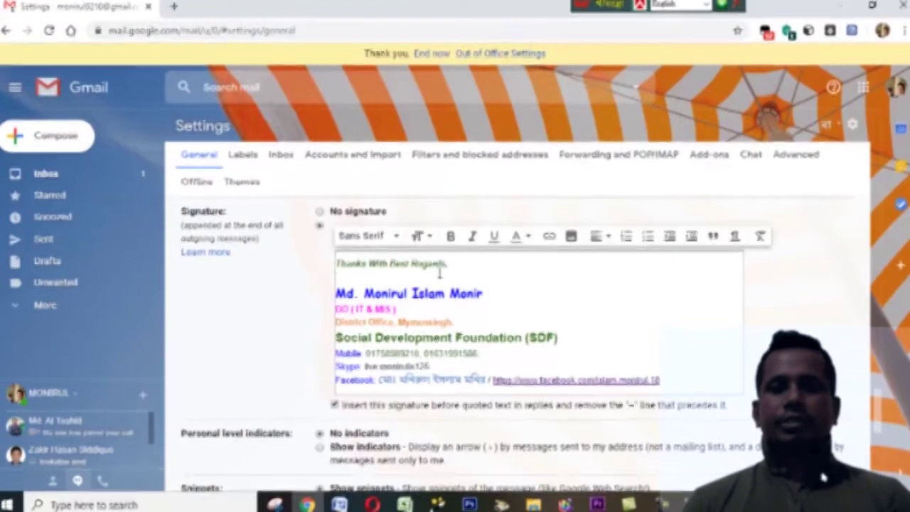
Try editing the signature's "Thanks With Best Regards," line and look at the text and background colour choices.
text(s)
key(BackSpace)
key(BackSpace)
key(BackSpace)
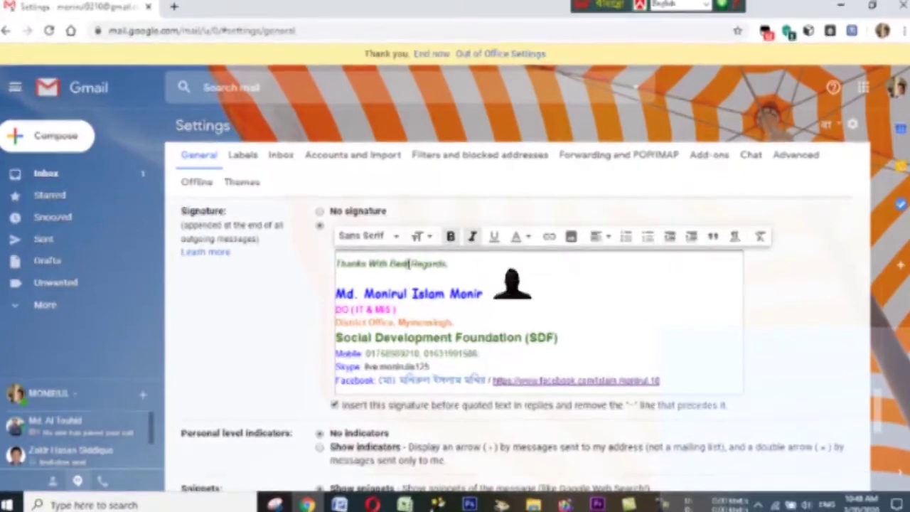
click(527, 239)
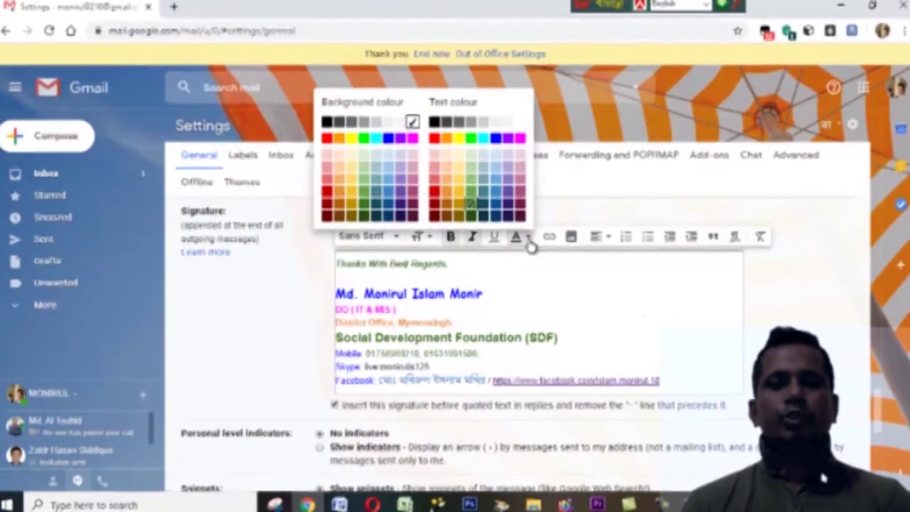
click(513, 295)
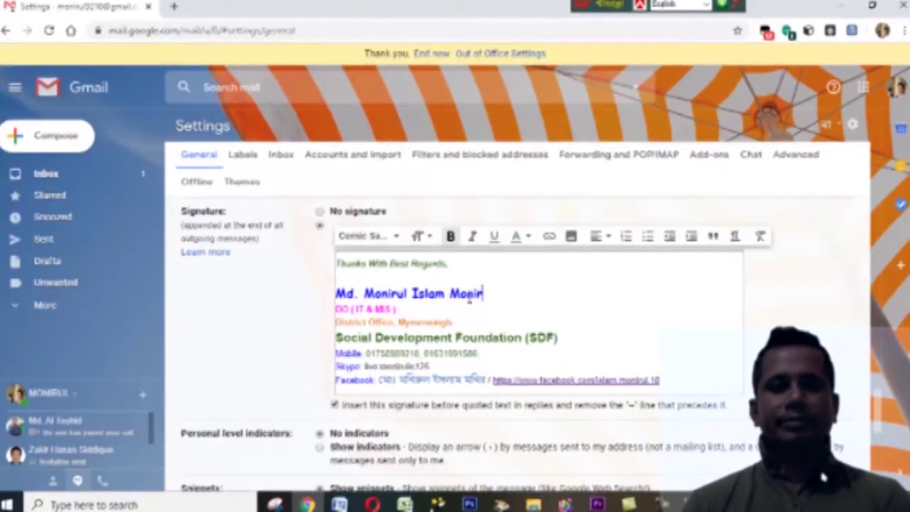
Review the mobile, Skype and Facebook contact lines at the end of the signature.
click(502, 356)
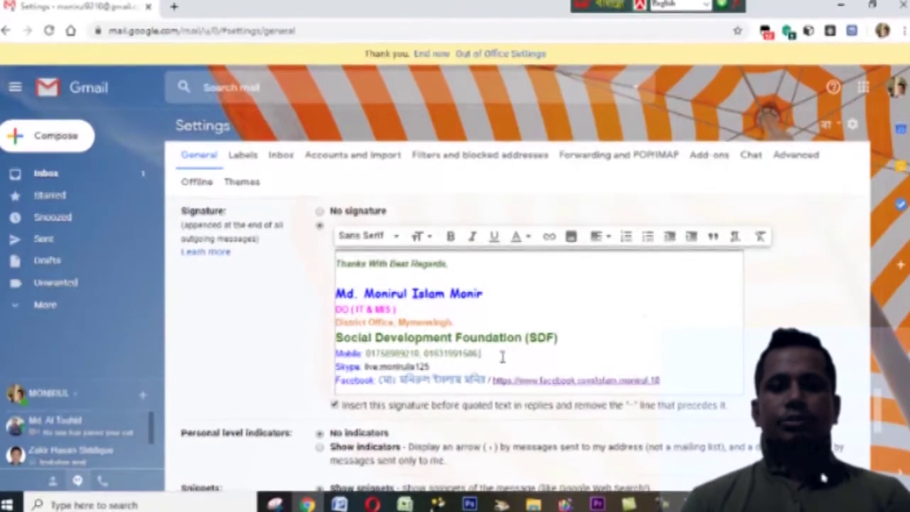
scroll(502, 356, down, 1)
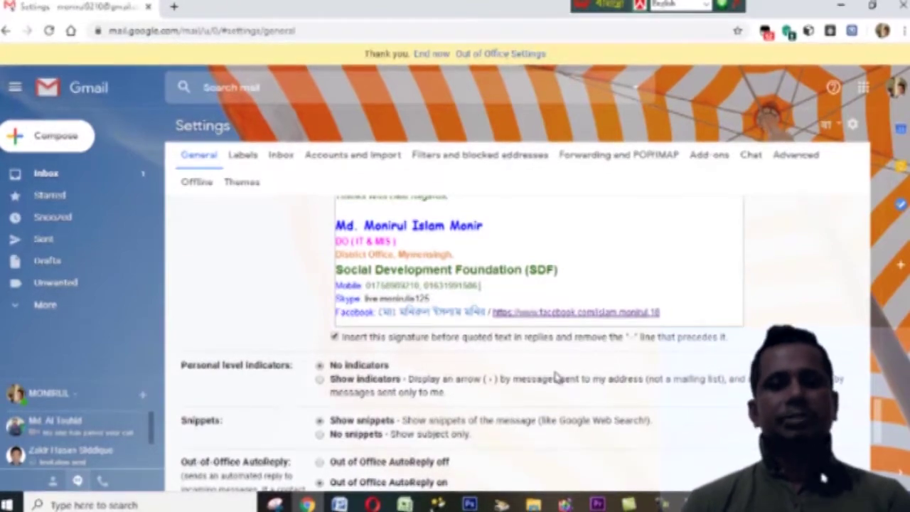
scroll(559, 377, down, 1)
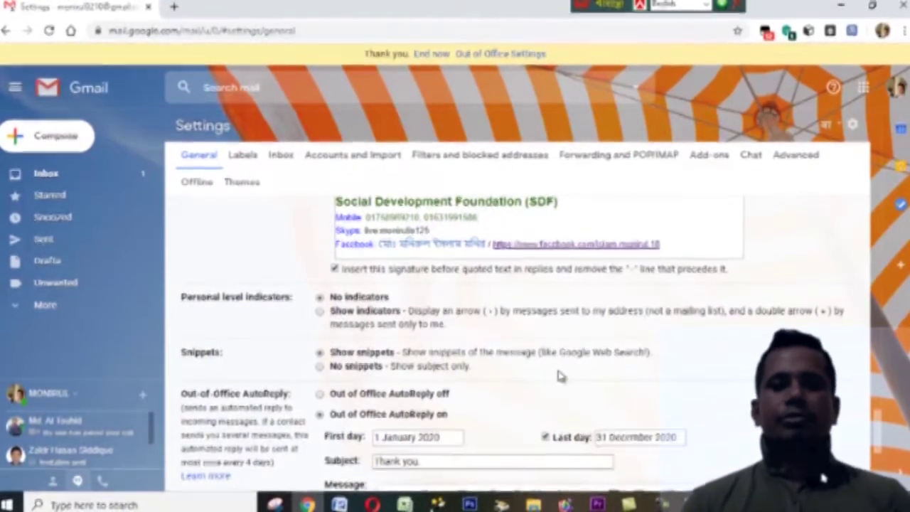
scroll(558, 377, up, 2)
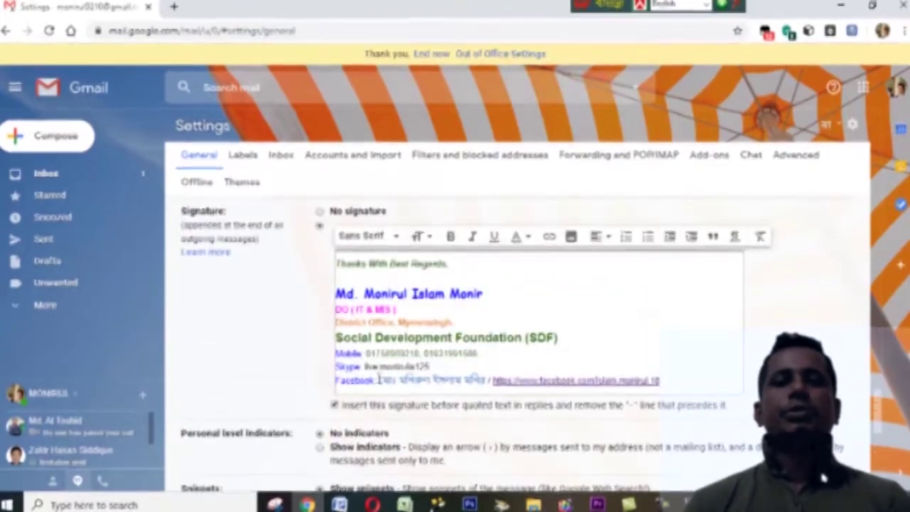
scroll(483, 323, down, 2)
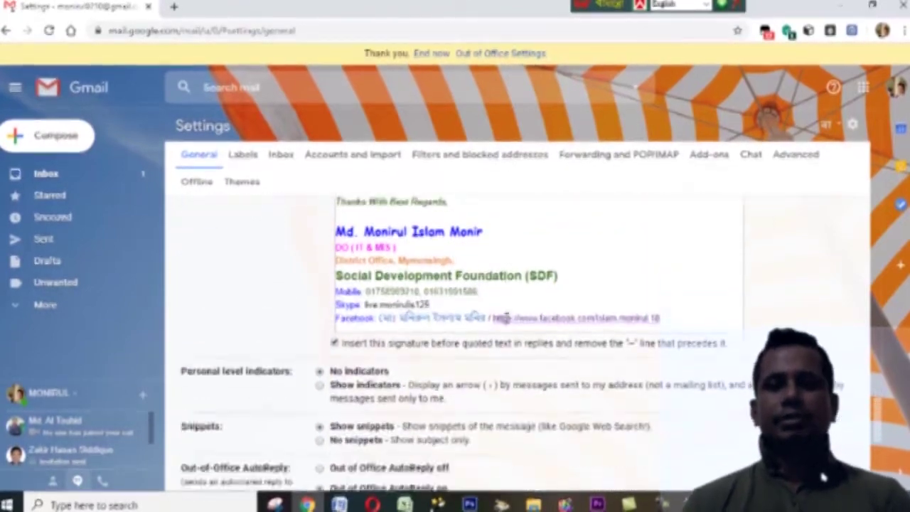
Set the out-of-office auto-reply's first day to 20 March 2020 and check the last day's calendar.
scroll(508, 324, down, 2)
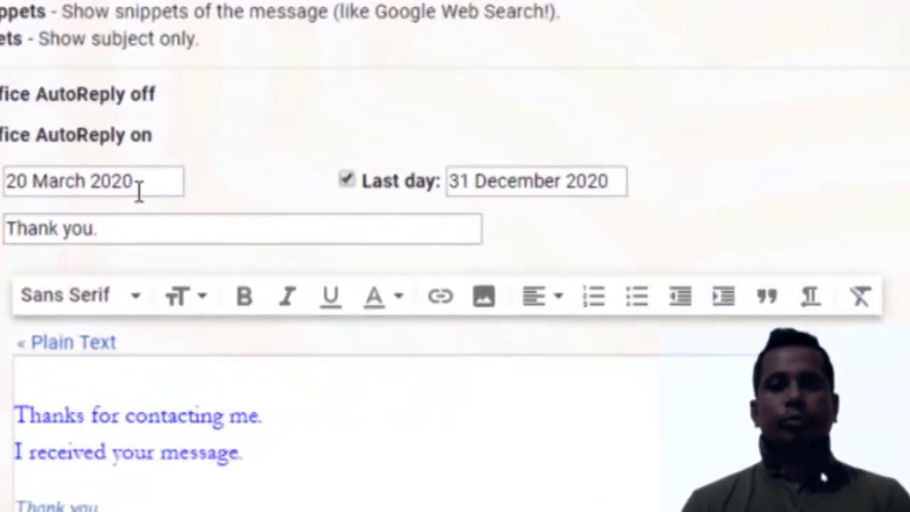
click(438, 305)
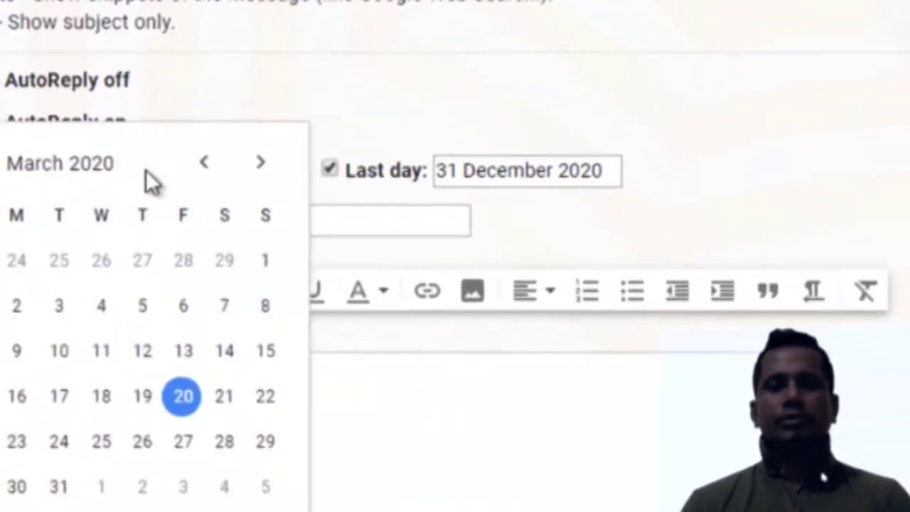
click(285, 87)
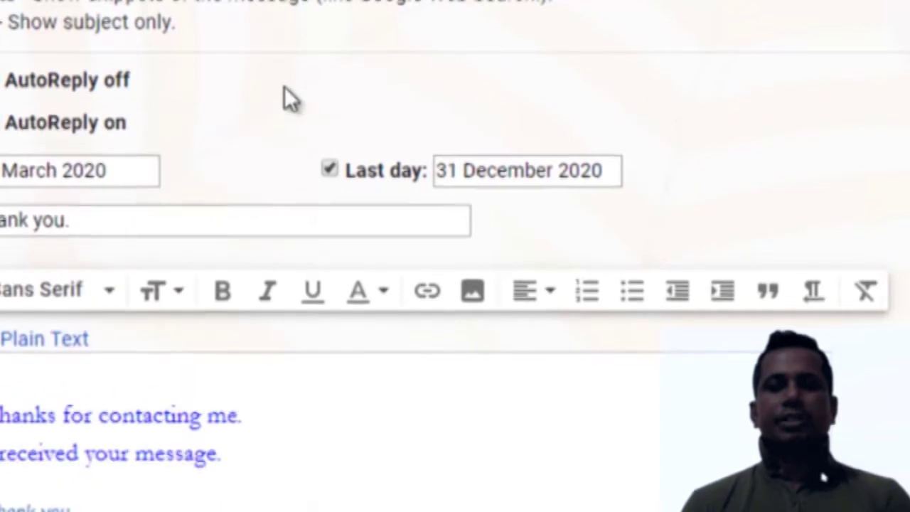
click(532, 171)
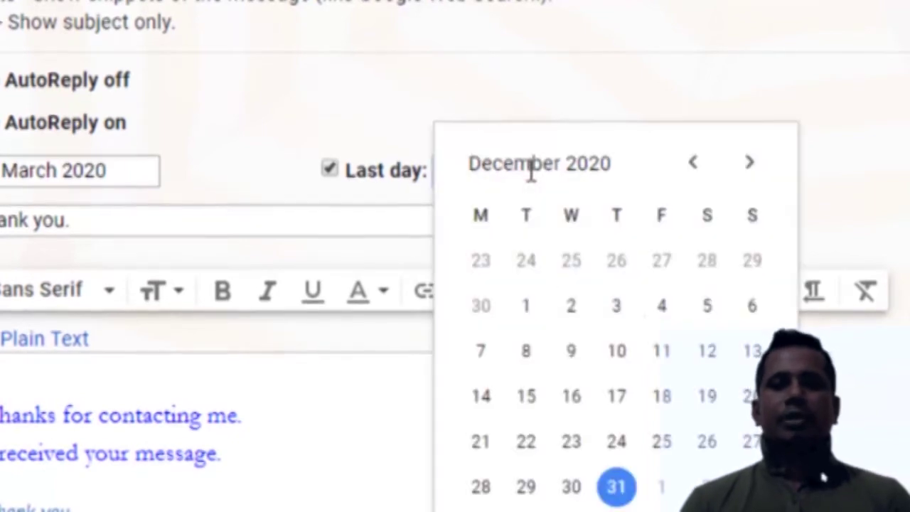
click(298, 135)
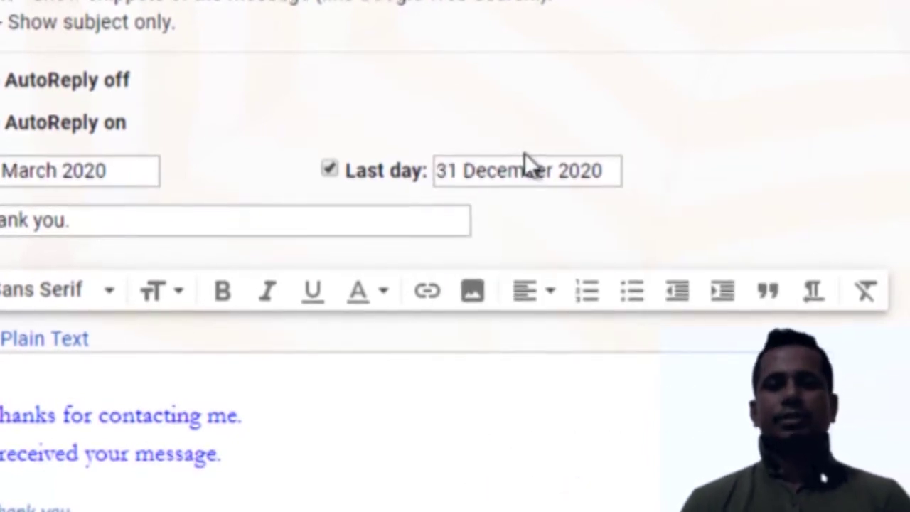
Review the auto-reply's subject and message text down to the option limiting responses to contacts.
click(82, 221)
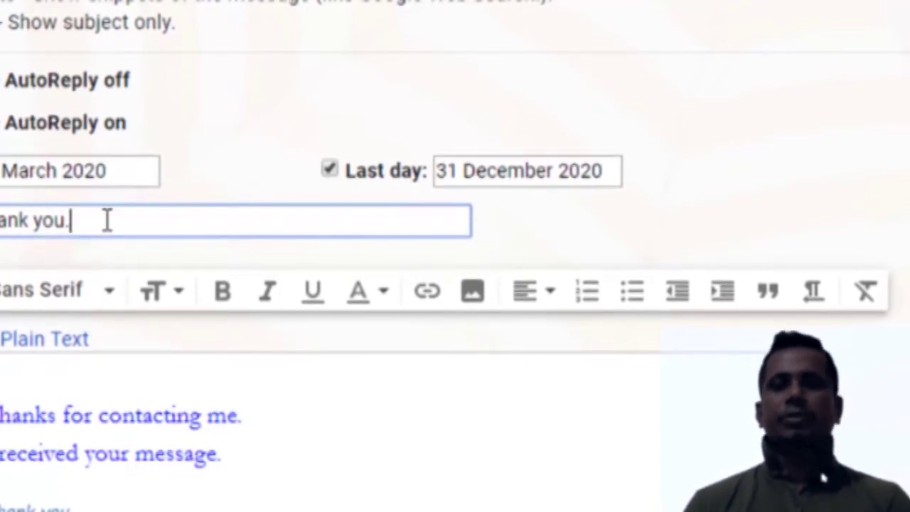
click(327, 427)
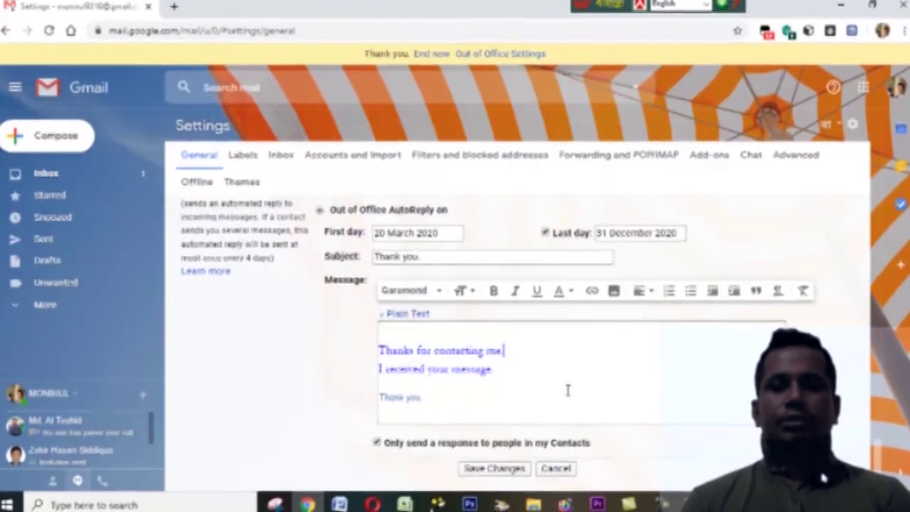
scroll(567, 390, down, 2)
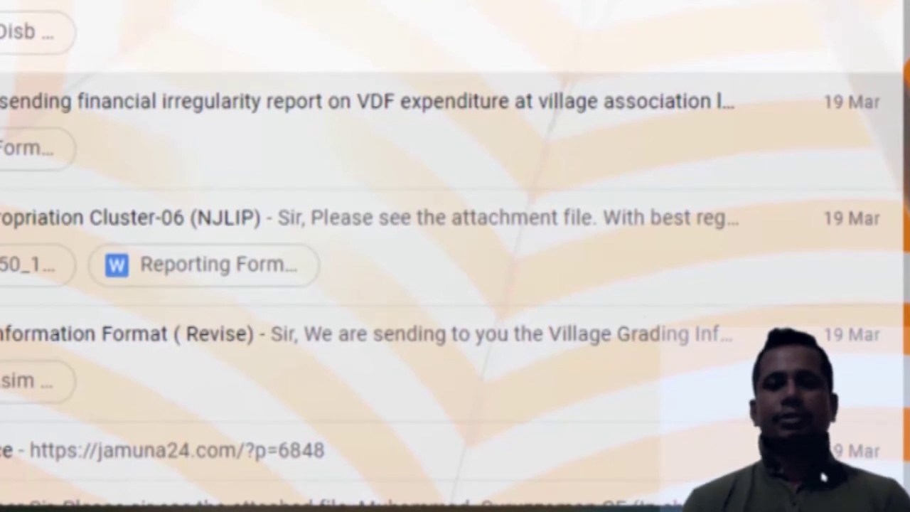
Open a blank new message twice to check the signature in its body, closing it each time.
key(c)
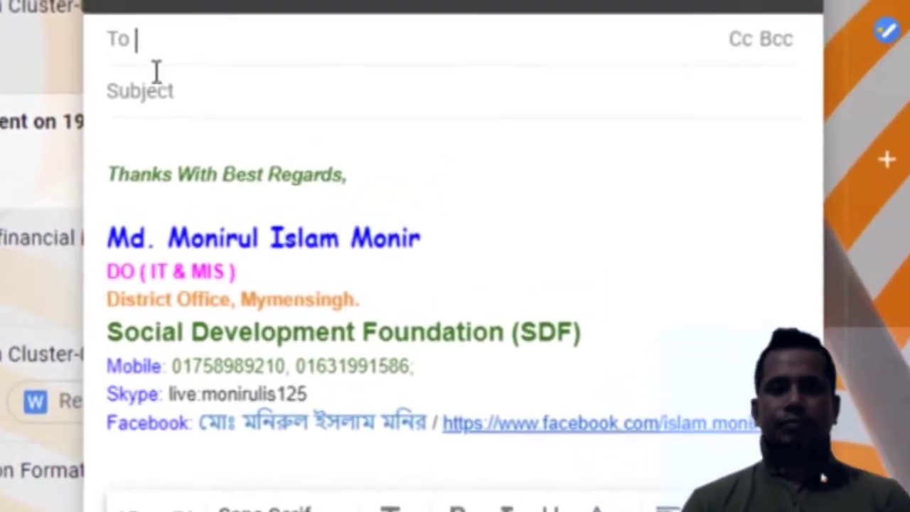
click(158, 91)
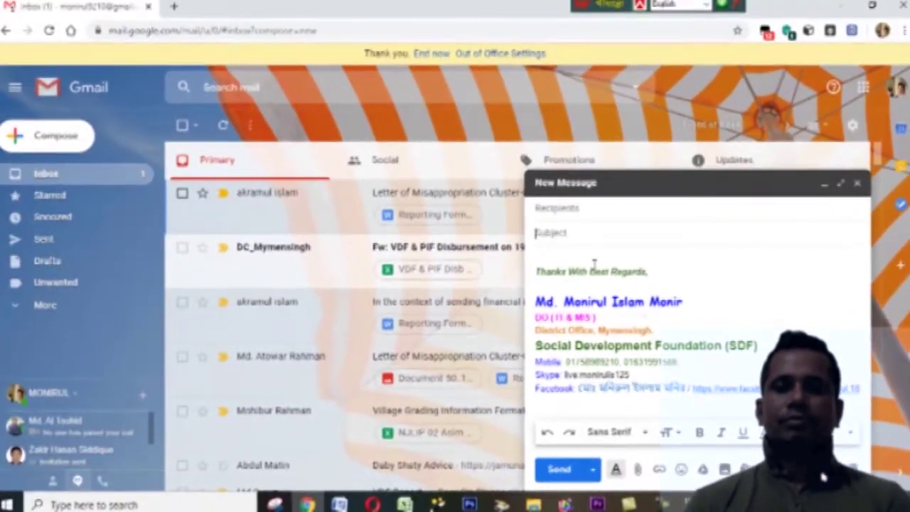
click(473, 229)
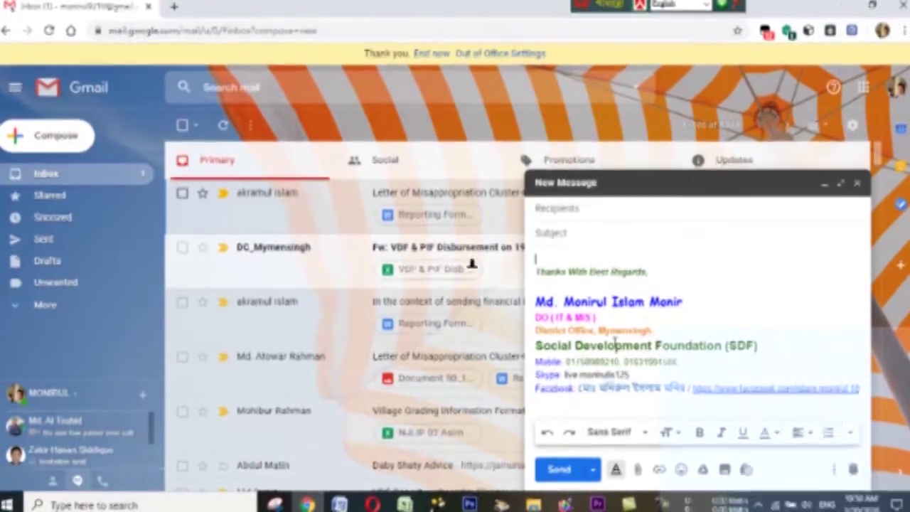
click(860, 185)
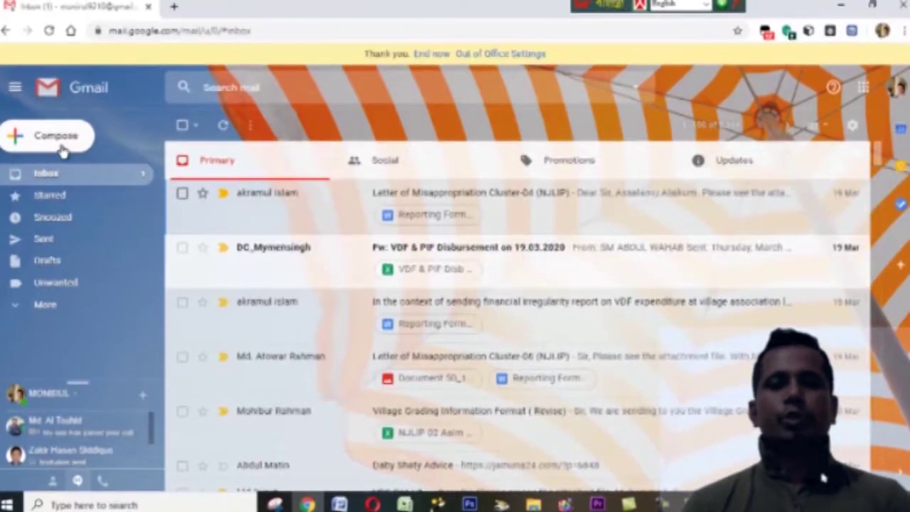
click(53, 139)
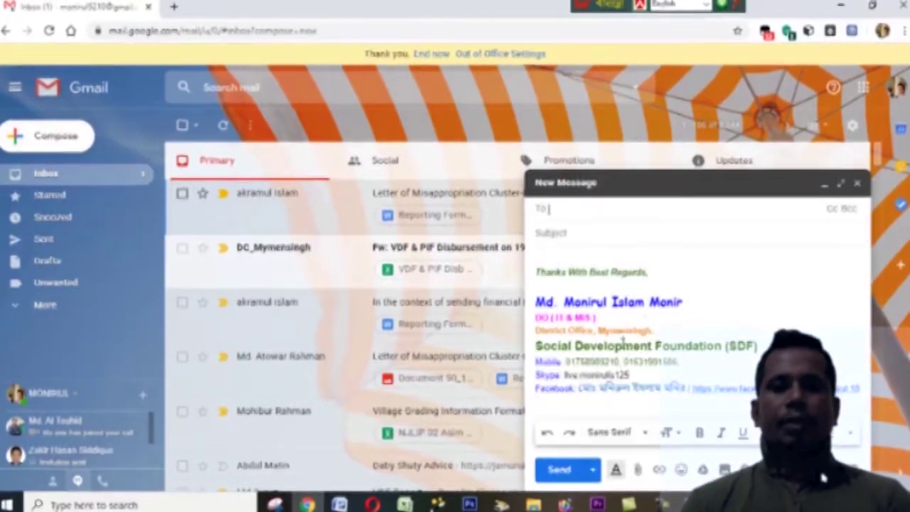
click(858, 184)
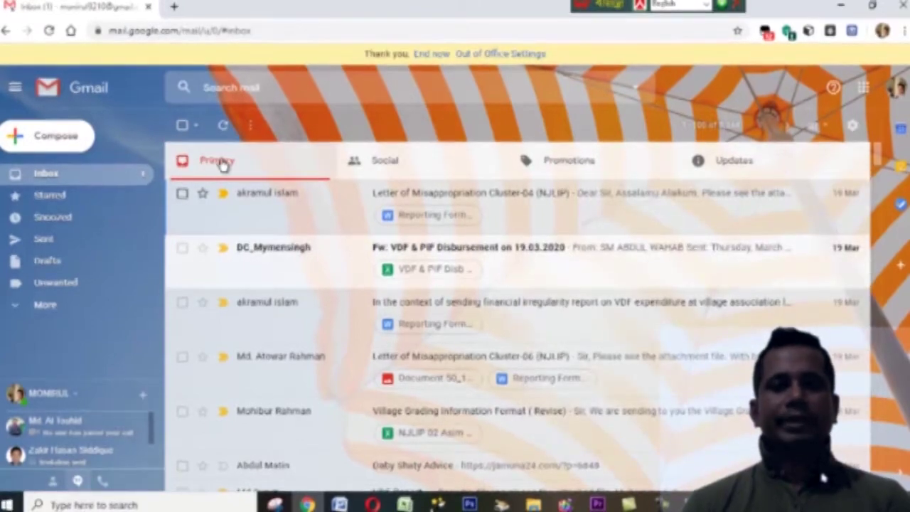
Open the sent mail list to look at the automatic replies.
click(64, 242)
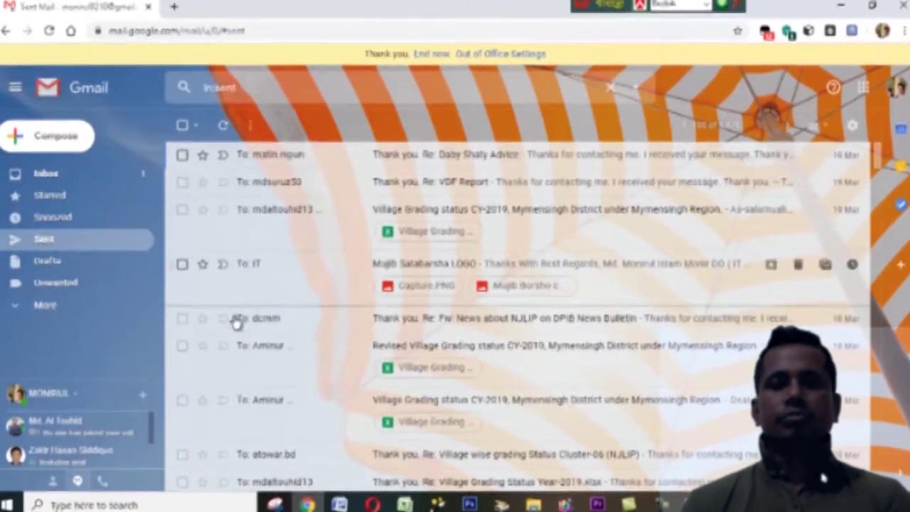
Open the sent automatic reply about Village wise grading Status Cluster-06 (NJLIP) and examine its message and signature.
scroll(346, 377, down, 2)
scroll(346, 378, down, 2)
scroll(359, 375, up, 2)
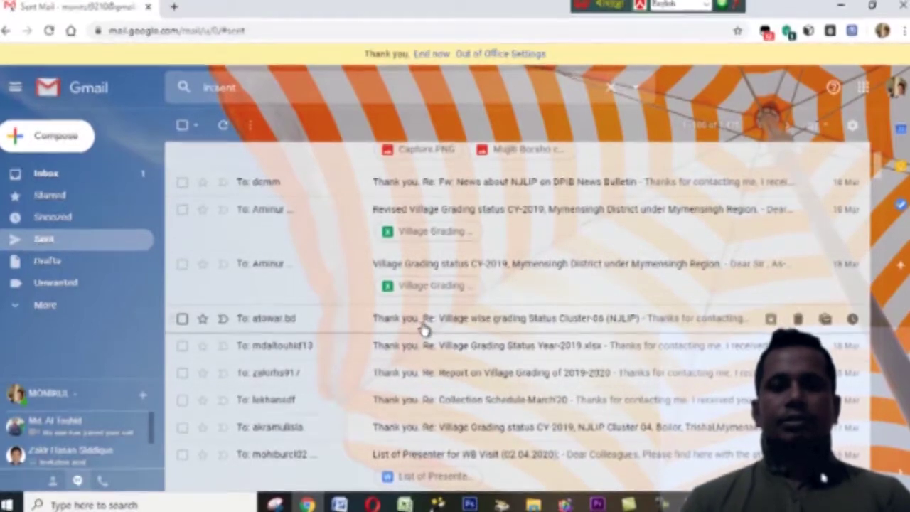
click(361, 321)
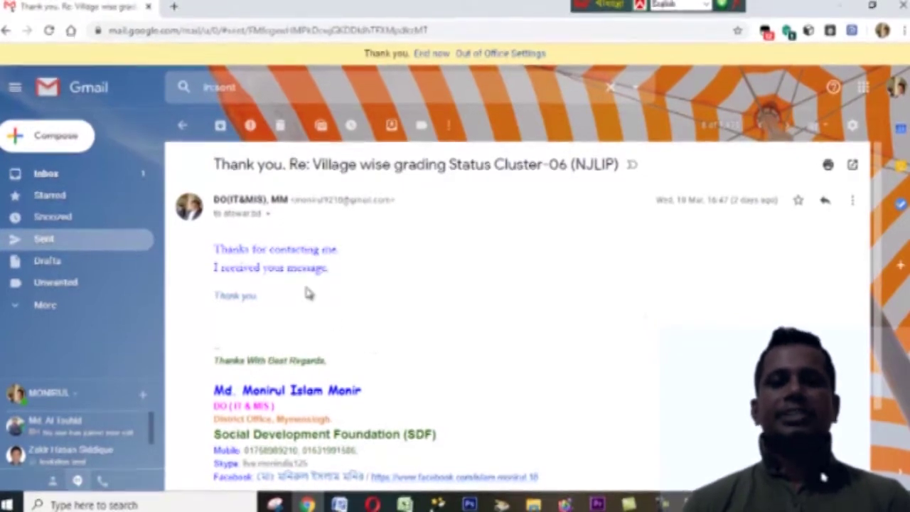
scroll(269, 325, down, 1)
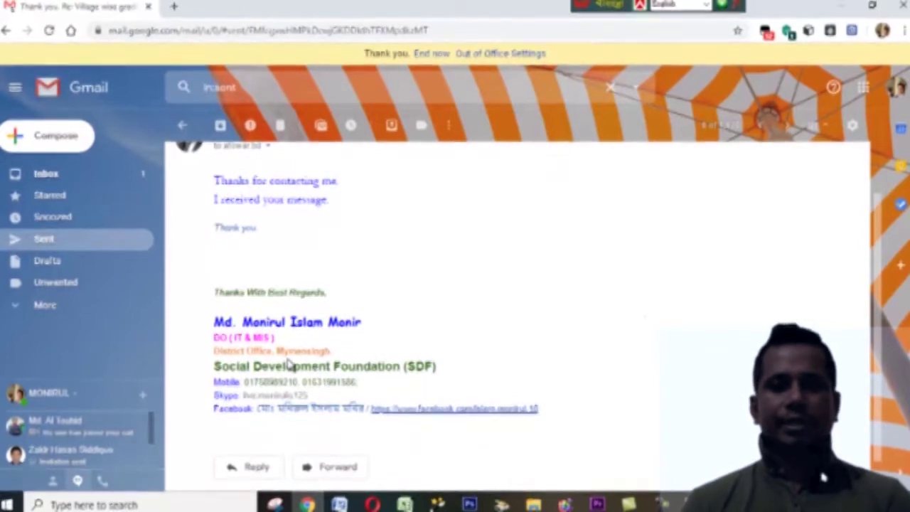
scroll(288, 364, up, 1)
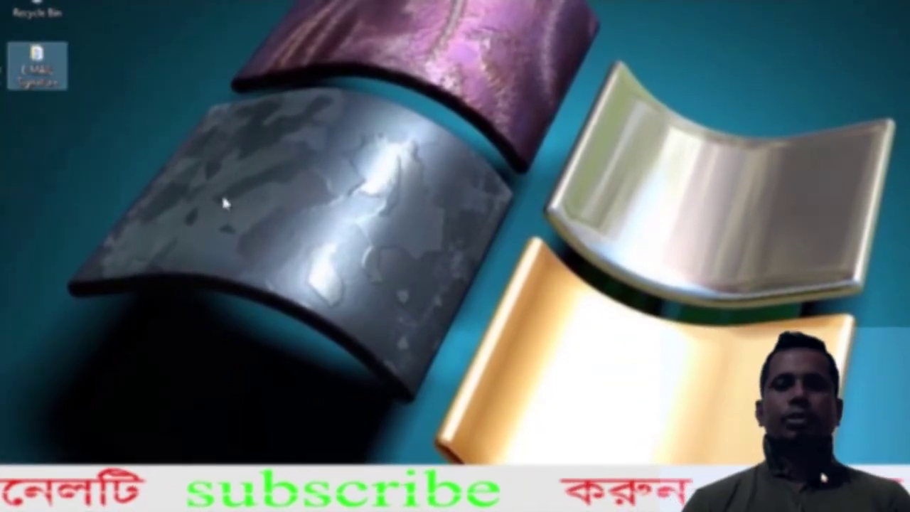
Open the Thanks With Best Regards document from the desktop's E-MAIL Signature folder in Word.
click(222, 192)
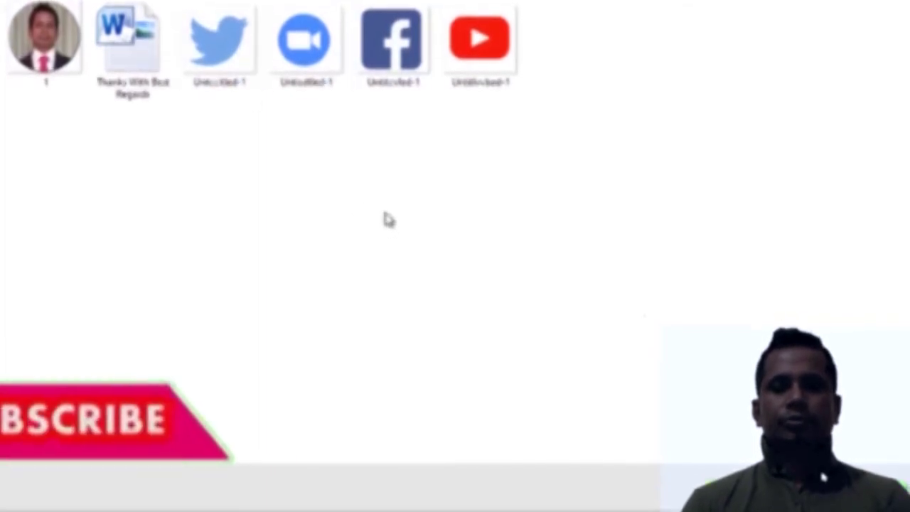
click(142, 64)
drag(142, 64, 335, 221)
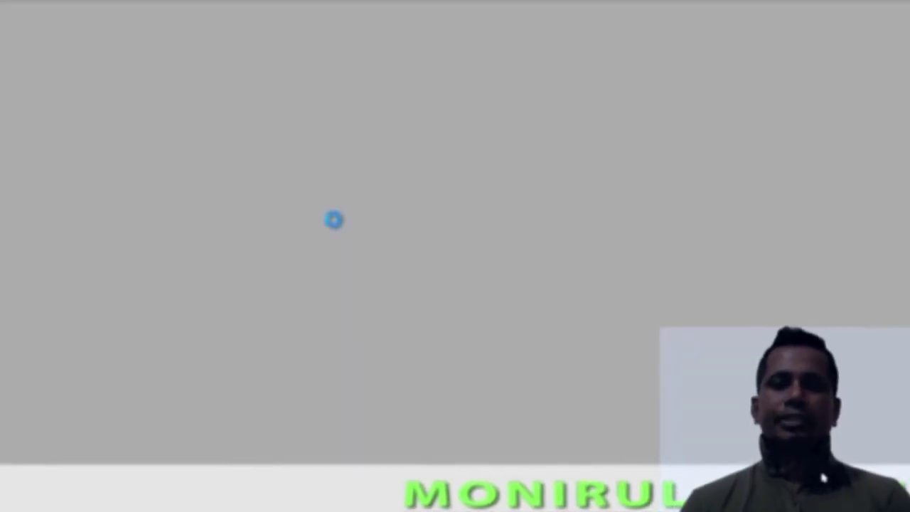
Replace the plain signature text in the working document with the finished signature table from the other document.
key(ctrl+a)
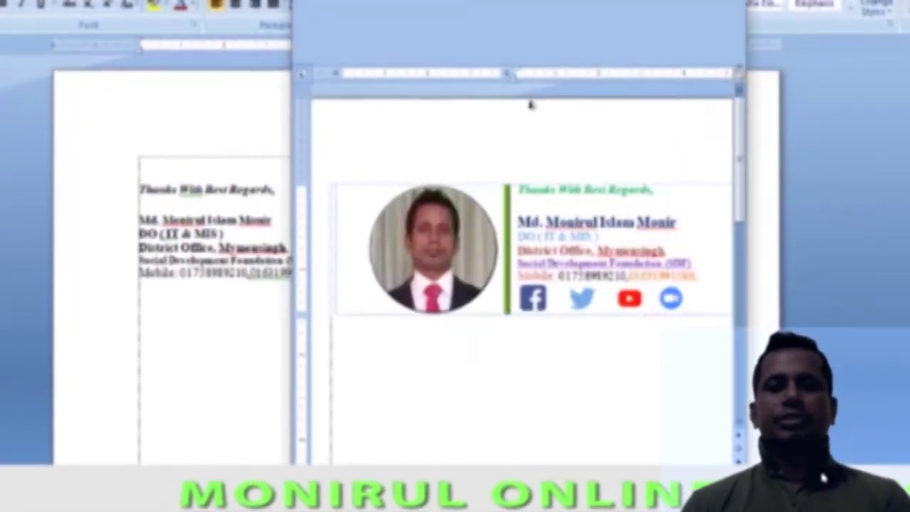
key(ctrl+a)
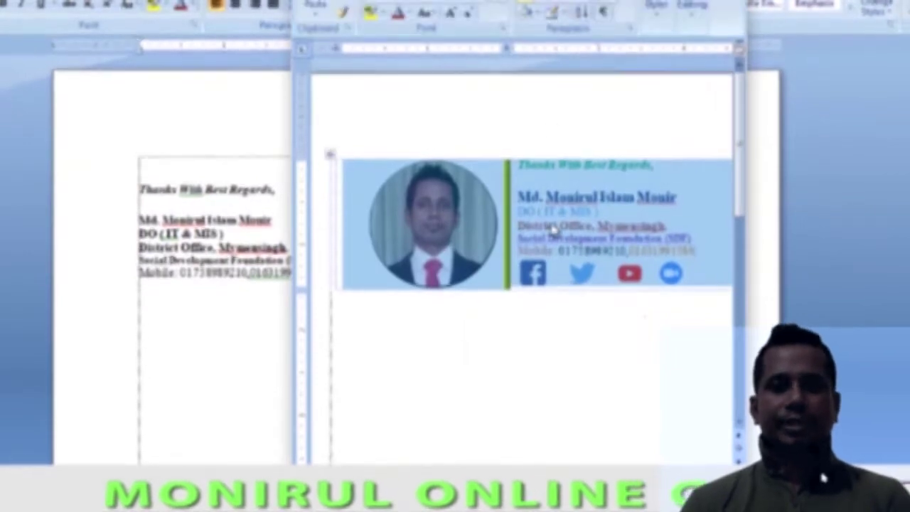
click(538, 331)
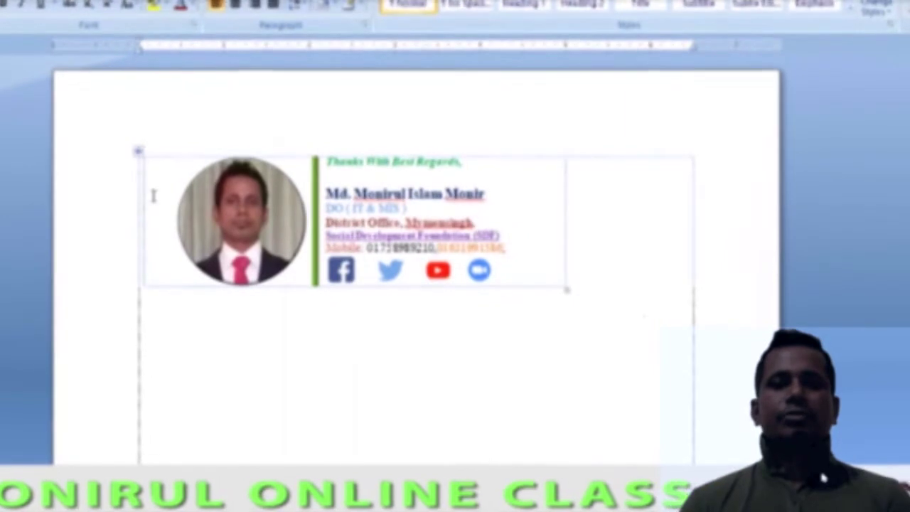
Delete the contact text and social media icons from the signature table, along with the round portrait photo.
click(513, 265)
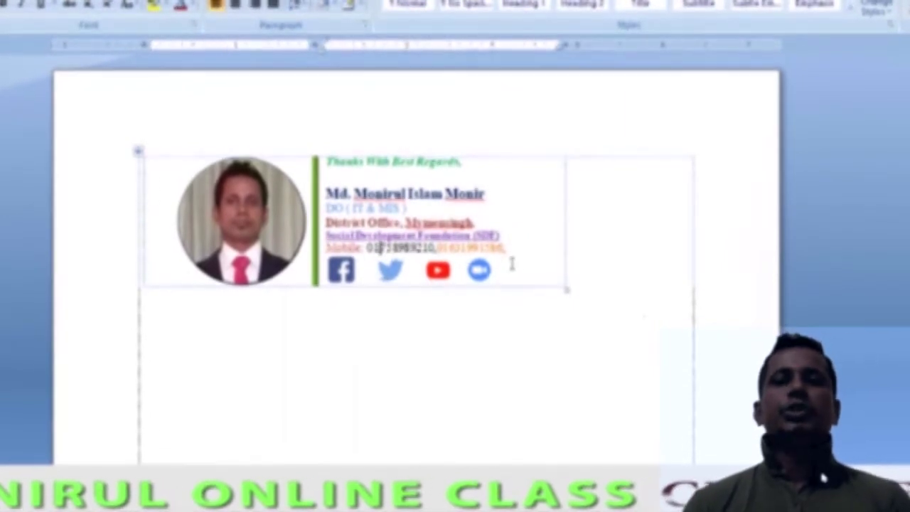
mouse_move(521, 266)
mouse_down()
mouse_move(477, 272)
mouse_move(370, 171)
mouse_move(328, 162)
mouse_up()
click(332, 170)
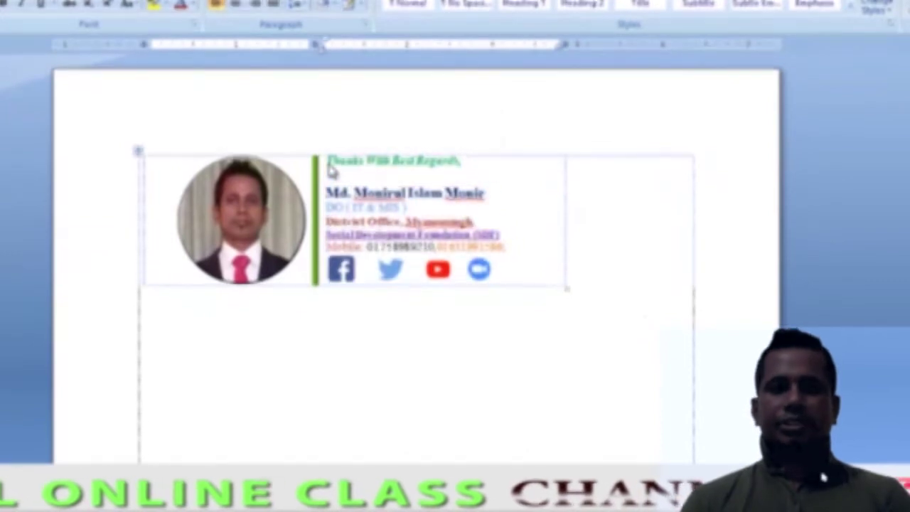
key(Delete)
click(259, 217)
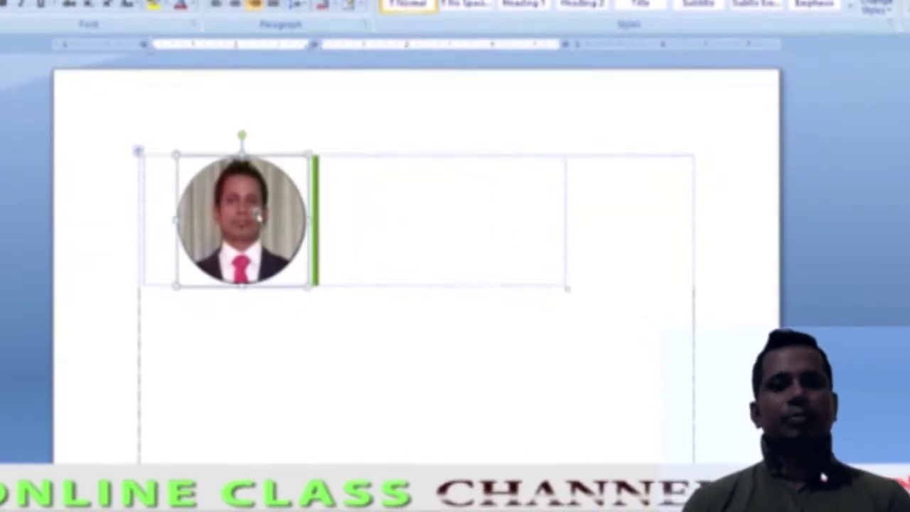
key(Delete)
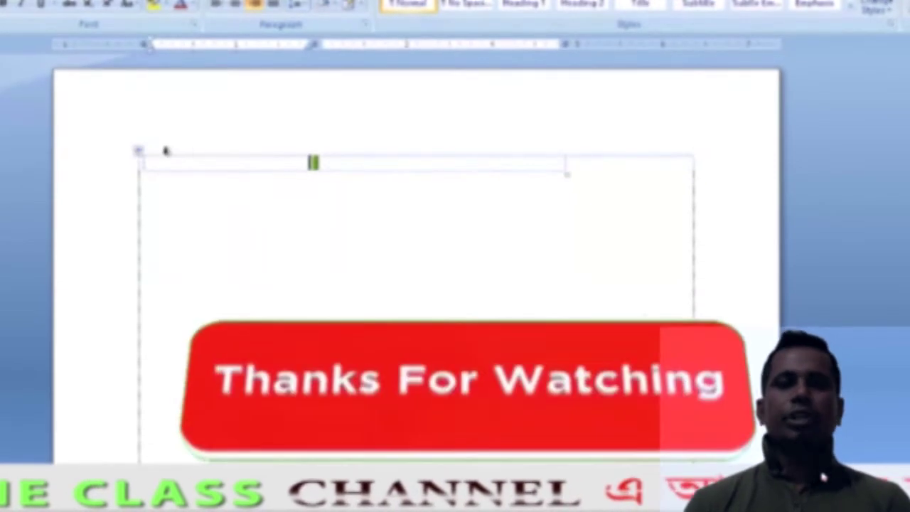
Cut the whole emptied signature table out of the document.
click(136, 149)
right_click(136, 148)
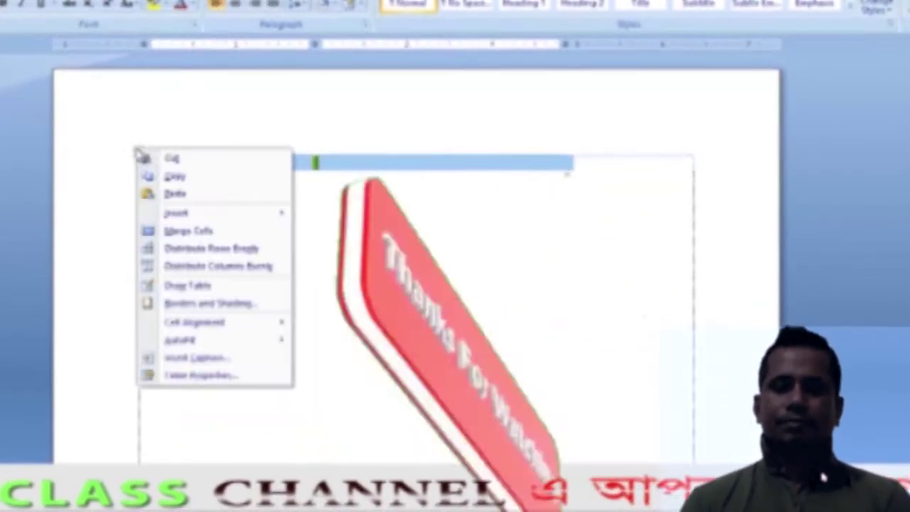
click(177, 159)
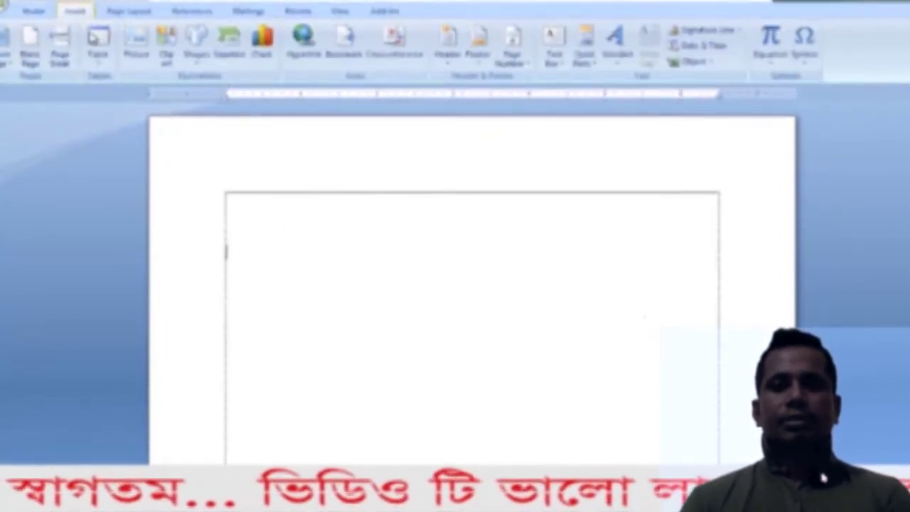
Insert a table with one row and two columns into the blank document.
click(99, 48)
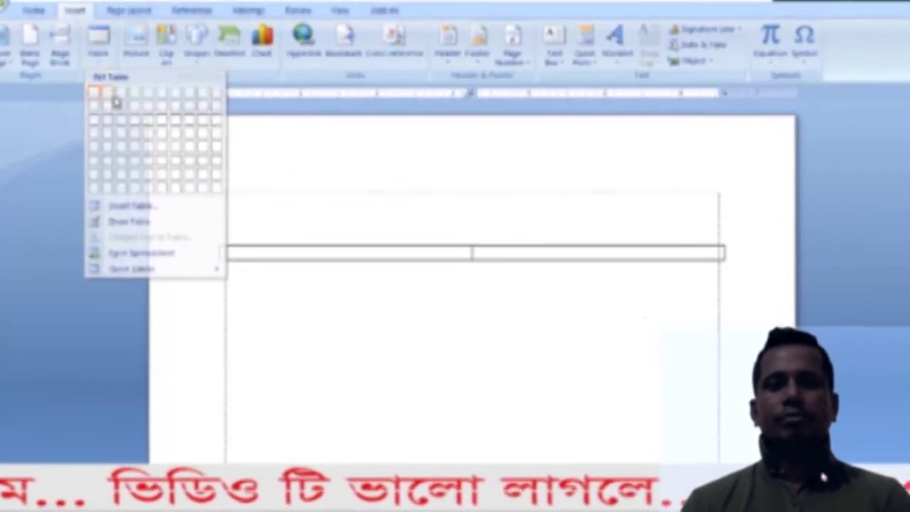
click(112, 95)
drag(307, 260, 480, 254)
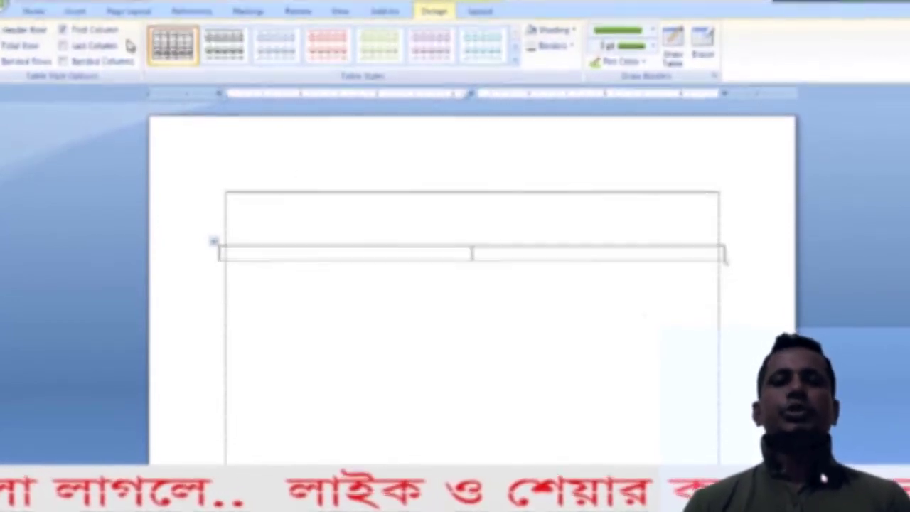
Insert picture 1 from the E-MAIL Signature folder into the table's first cell and scale it down proportionally.
click(75, 12)
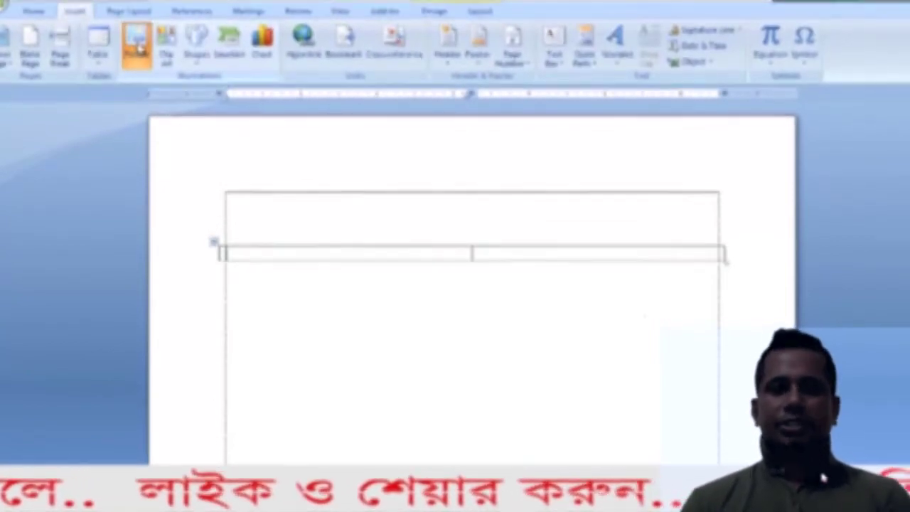
click(137, 45)
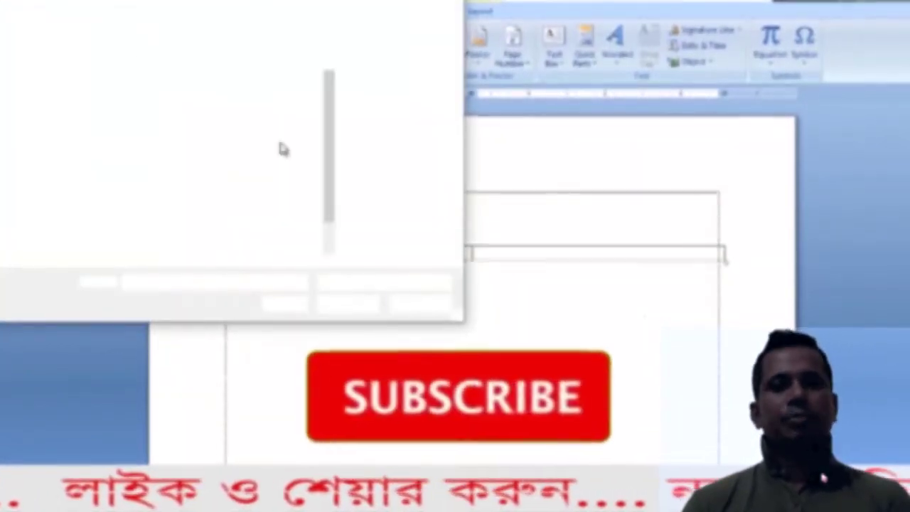
click(153, 103)
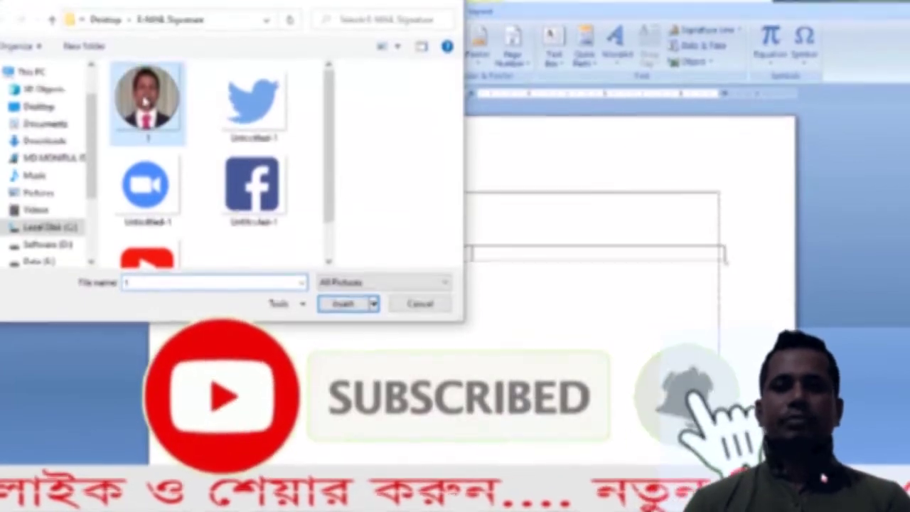
click(343, 305)
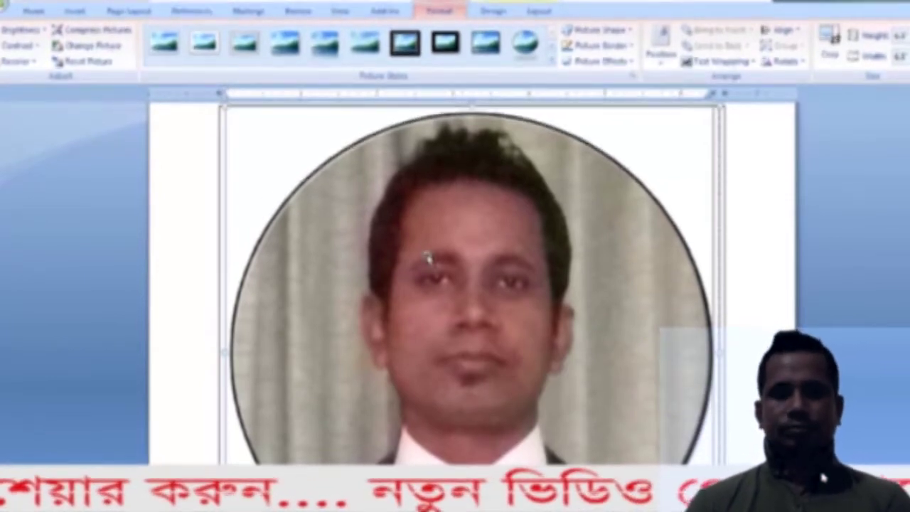
scroll(427, 259, down, 5)
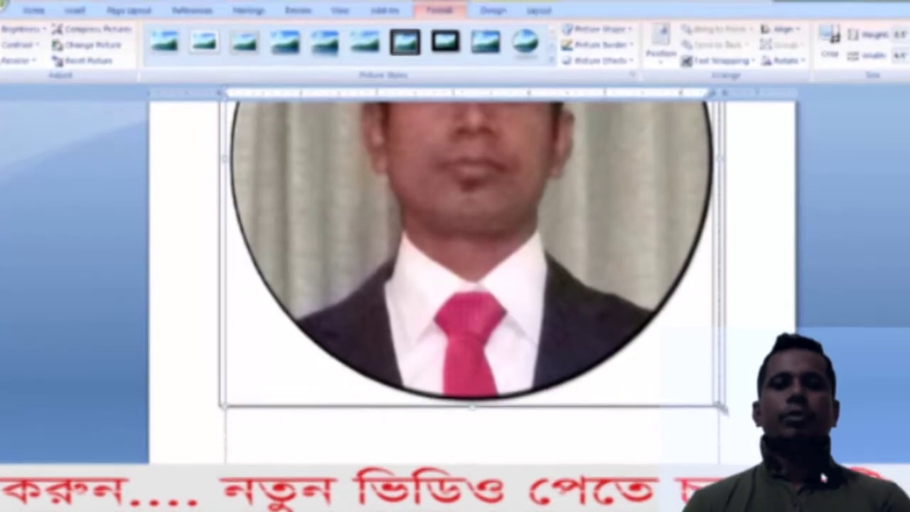
drag(722, 407, 564, 380)
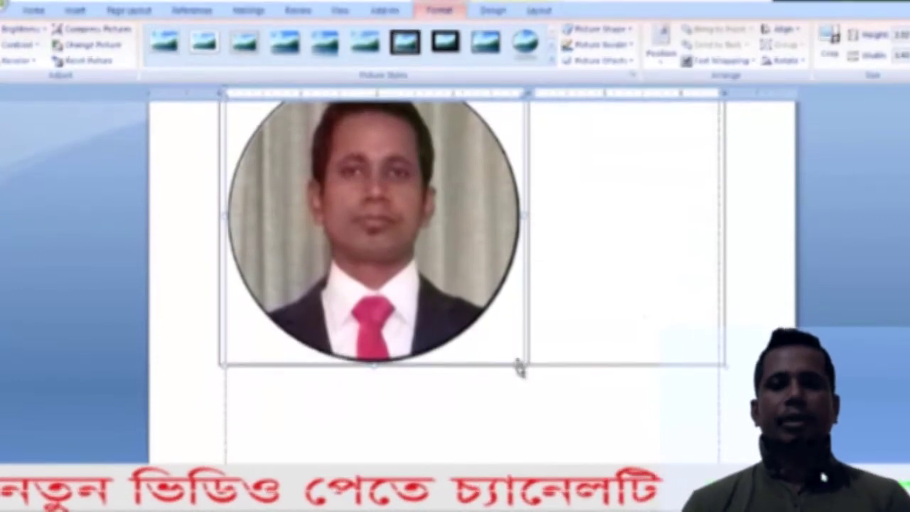
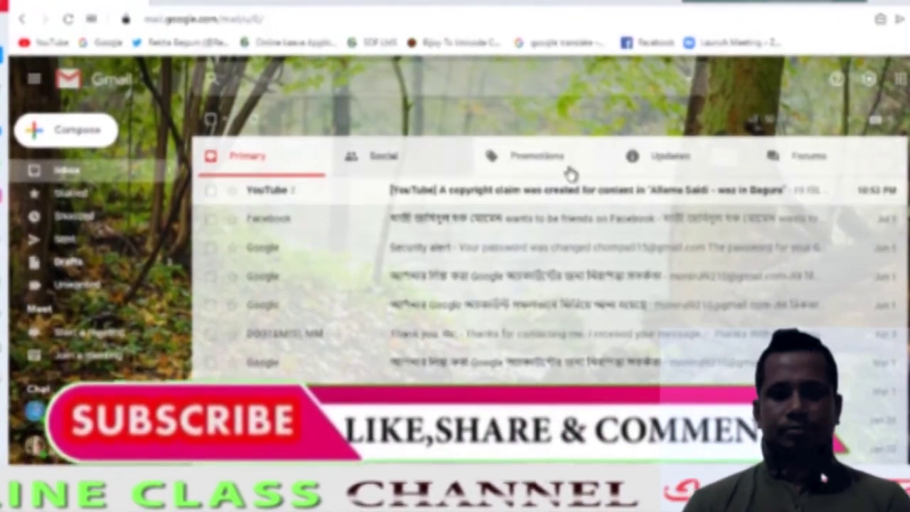
Switch from Gmail to Google Drive and upload the Thanks With Best Regards Word file from the E-MAIL Signature folder.
click(900, 78)
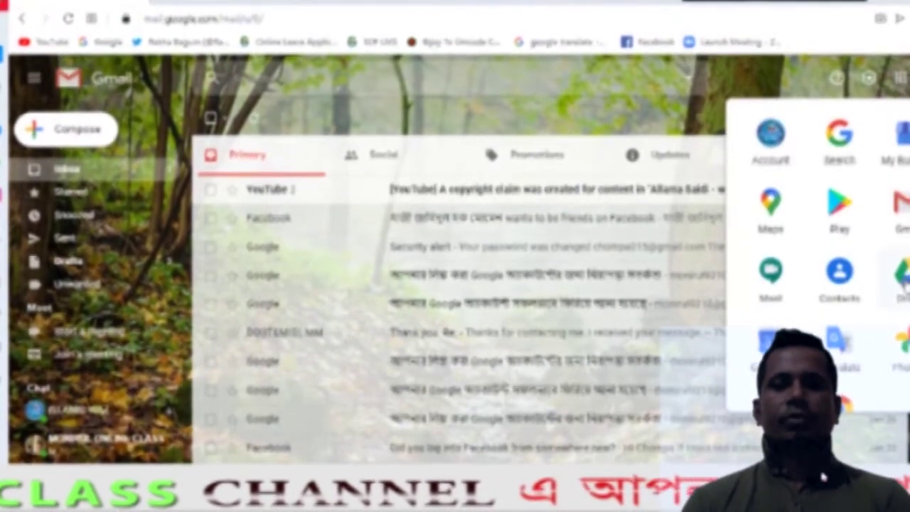
click(904, 282)
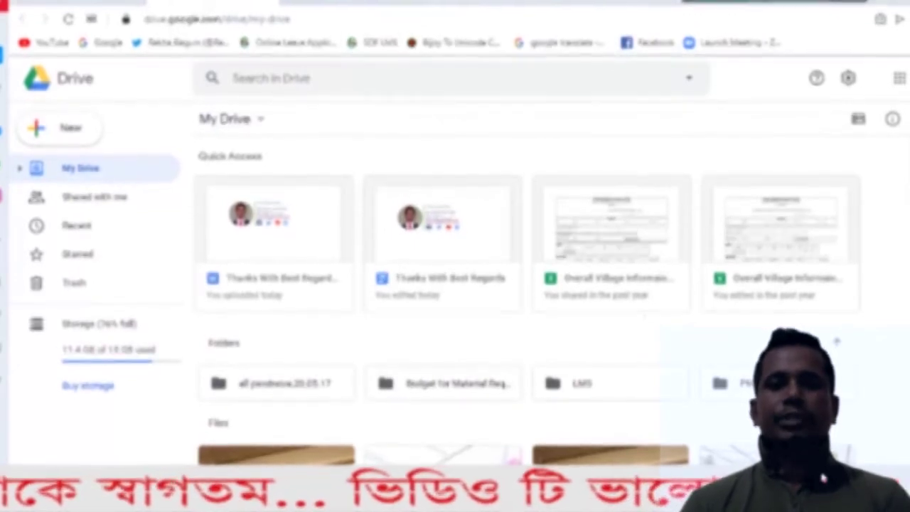
click(66, 132)
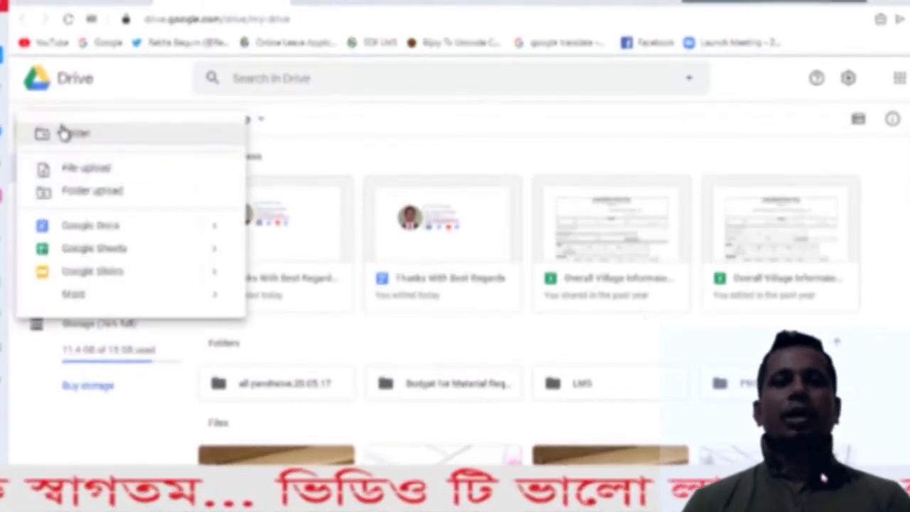
click(91, 171)
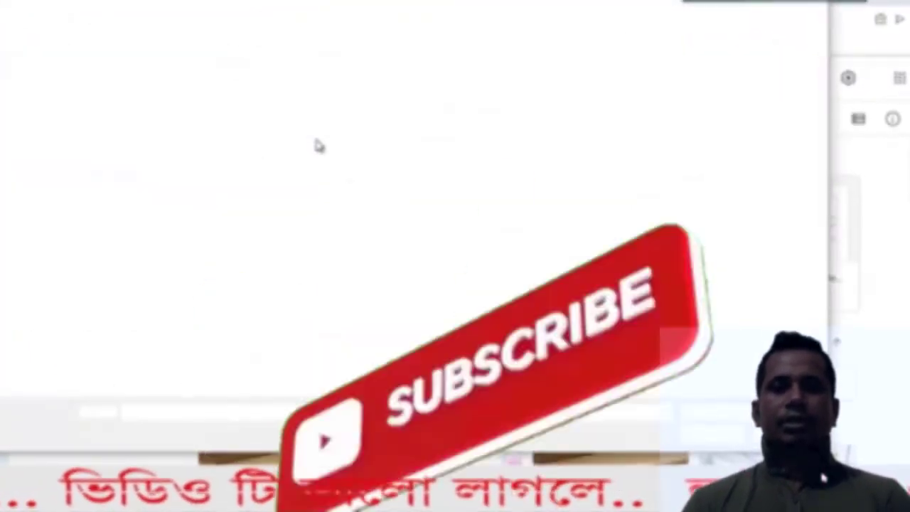
click(219, 119)
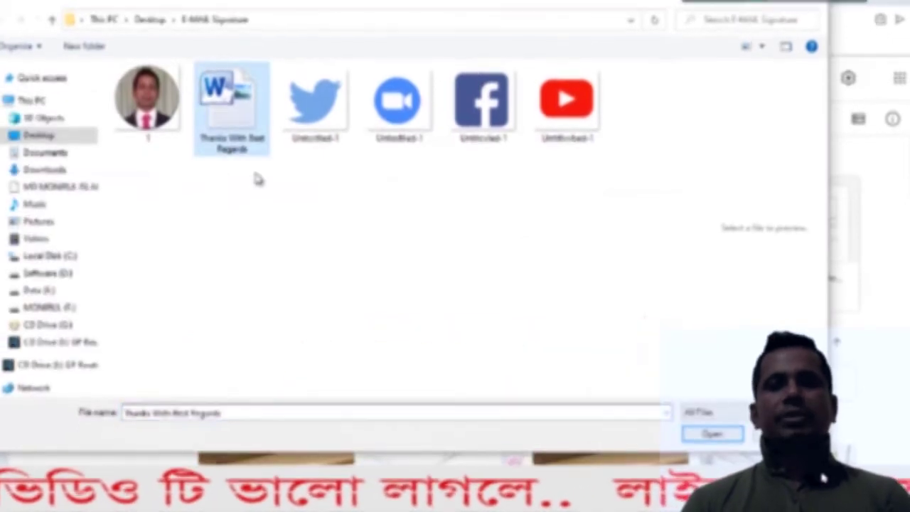
click(711, 433)
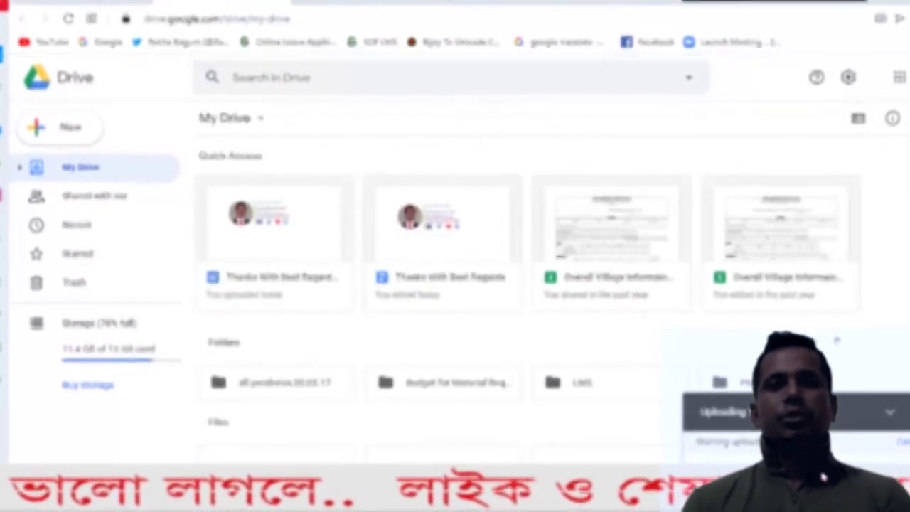
Find the uploaded Thanks With Best Regards file among the recent Drive files and open it with Google Docs.
scroll(526, 285, down, 4)
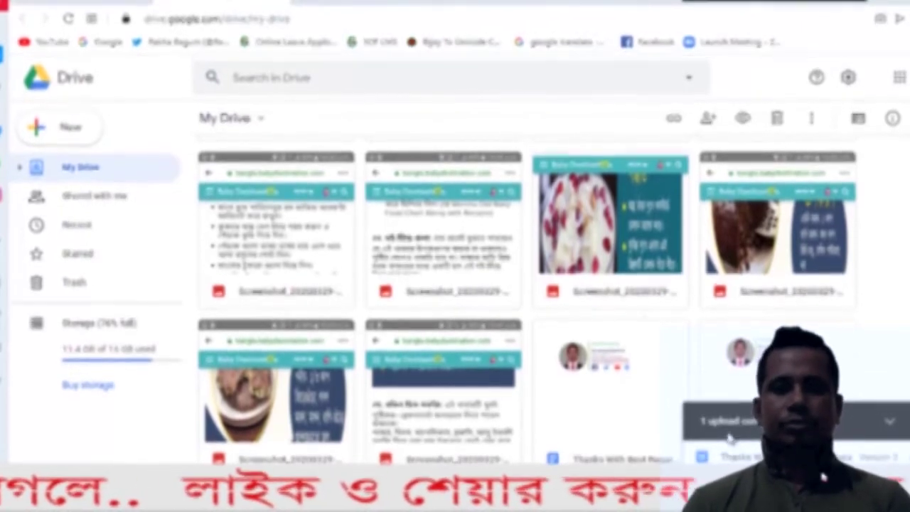
click(88, 229)
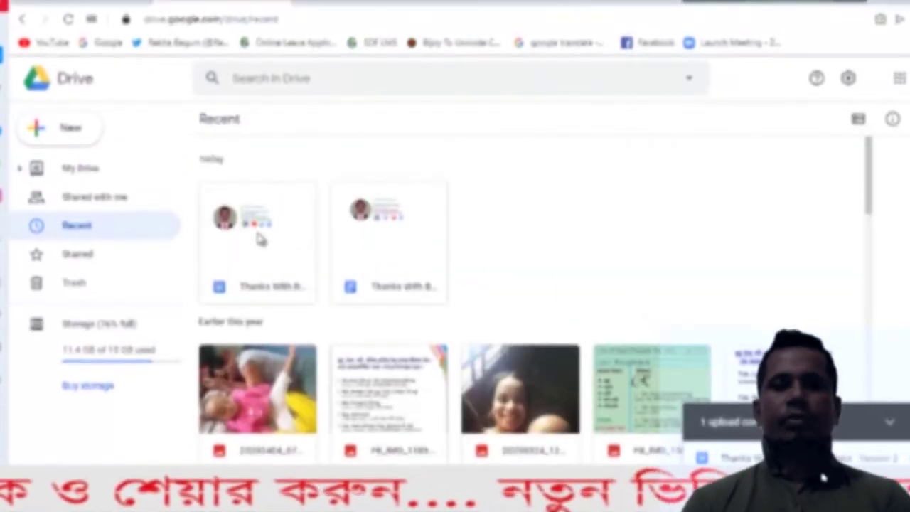
click(261, 239)
right_click(261, 239)
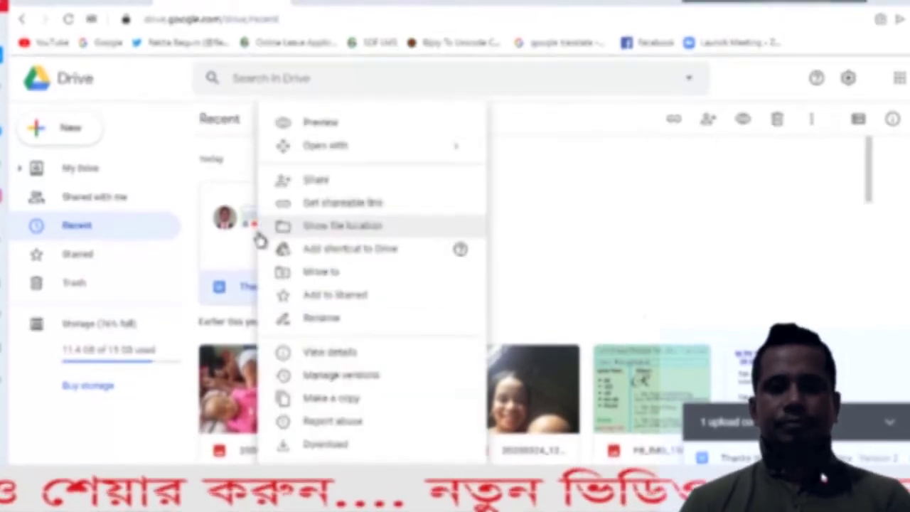
mouse_move(450, 155)
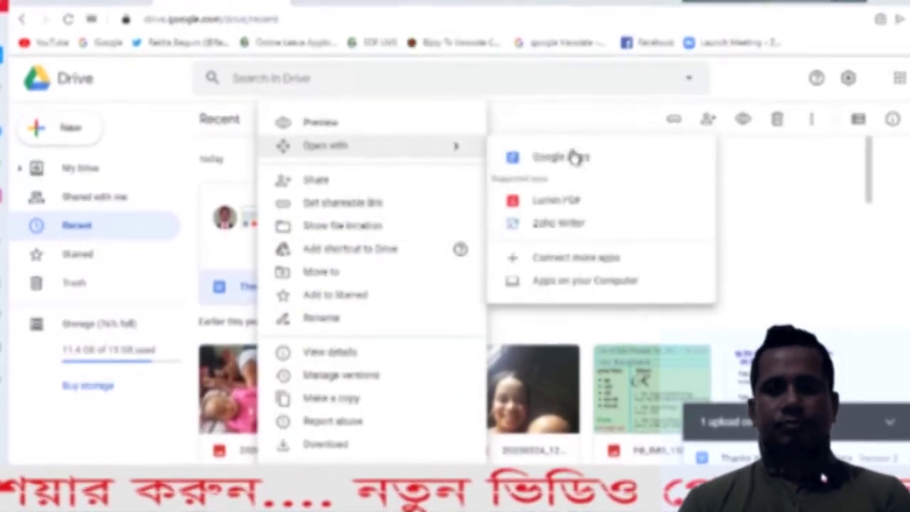
click(562, 156)
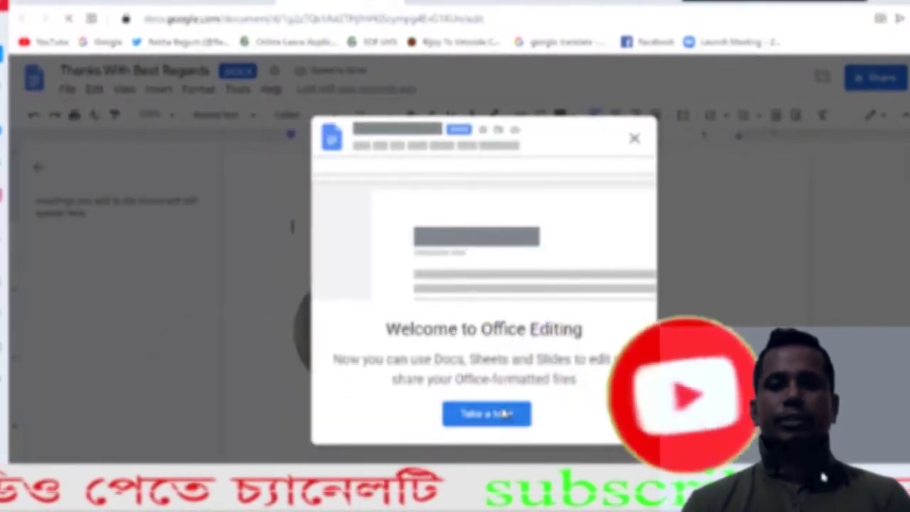
Dismiss the Office Editing welcome message and link the signature's Facebook icon to the address copied from the Facebook profile page.
click(506, 414)
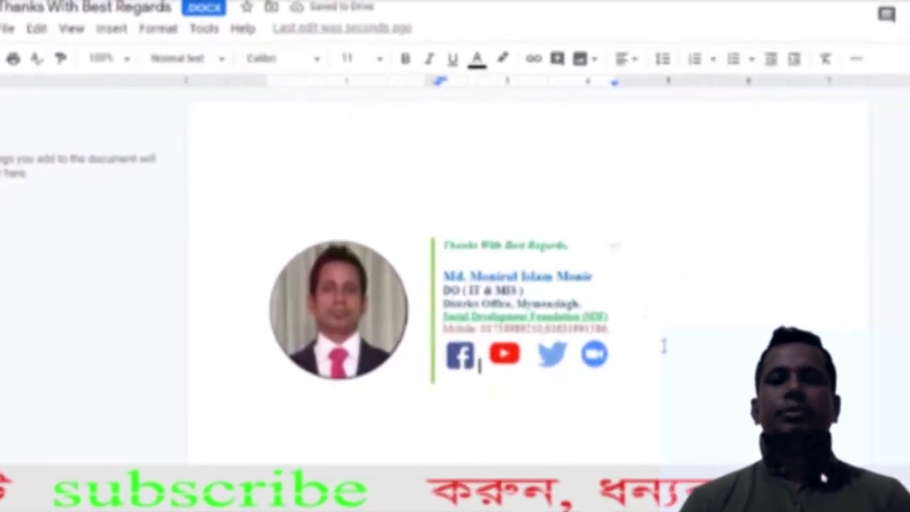
click(594, 354)
click(552, 354)
click(509, 359)
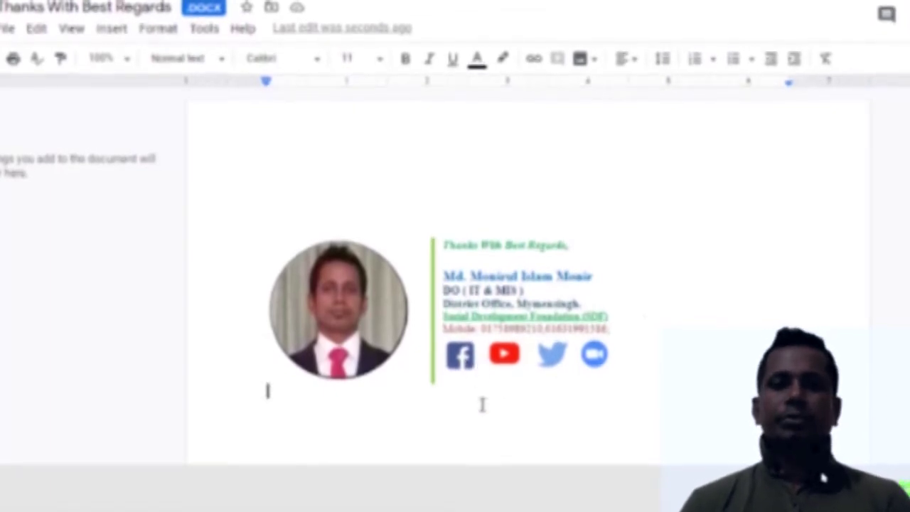
click(449, 363)
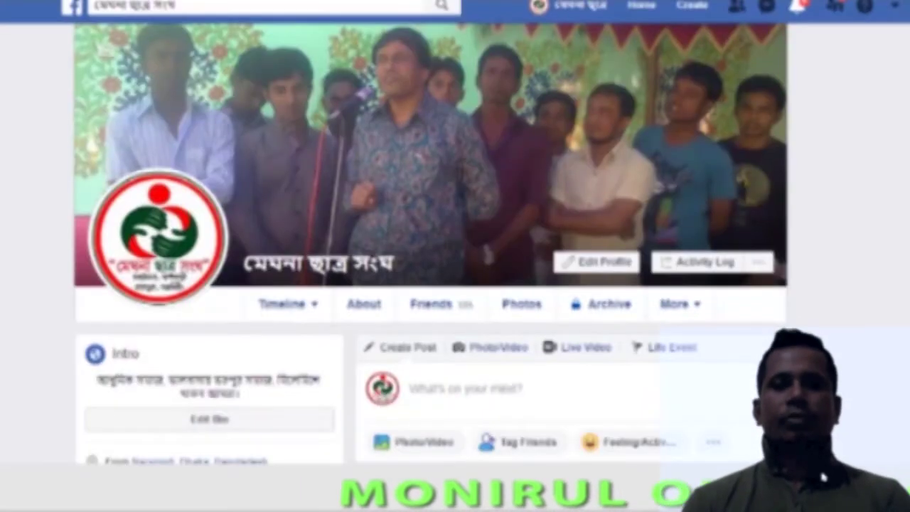
right_click(285, 2)
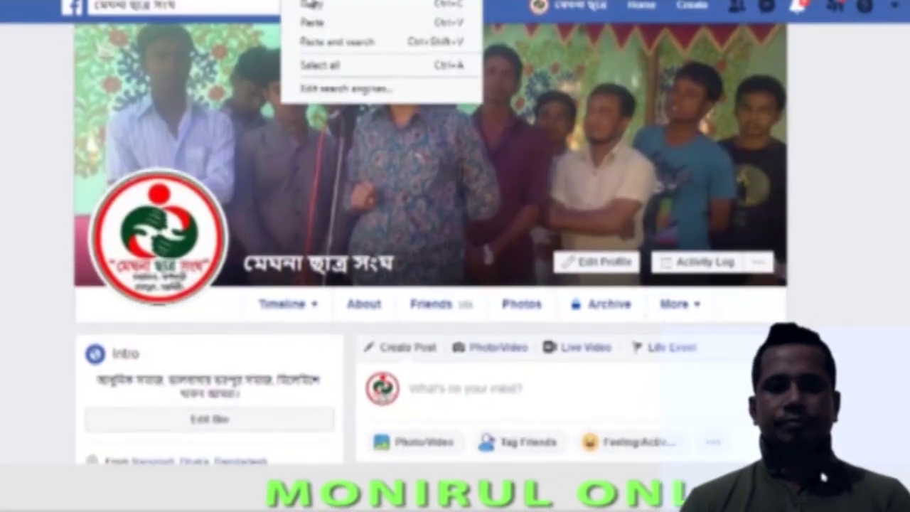
click(311, 4)
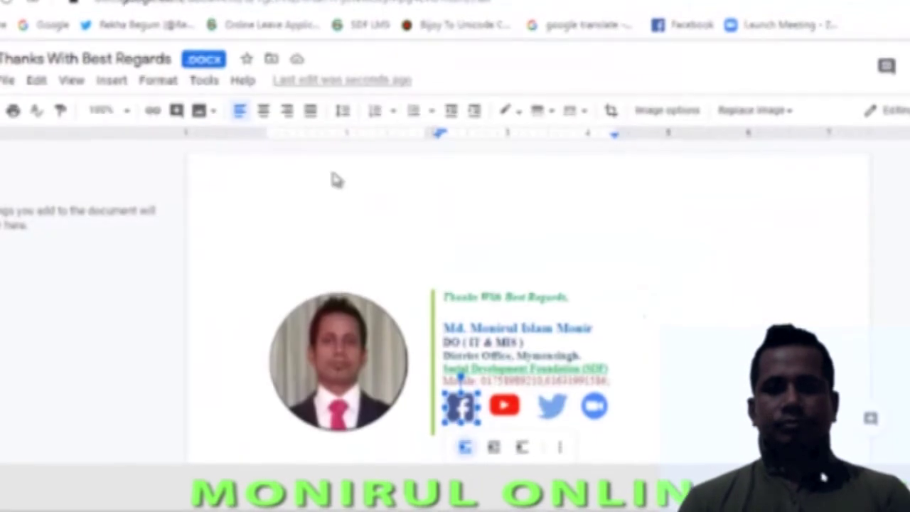
click(154, 114)
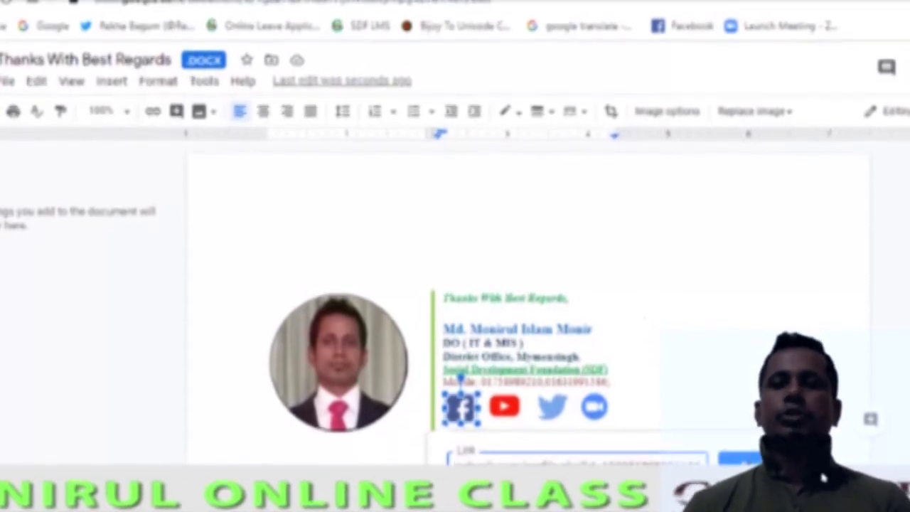
key(Return)
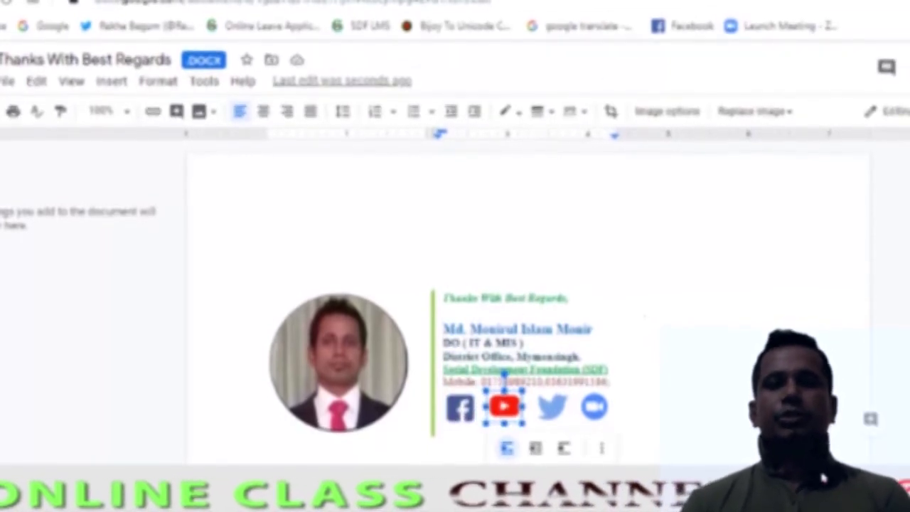
Copy the YouTube channel's web address and apply it as the link on the signature's YouTube icon.
click(562, 5)
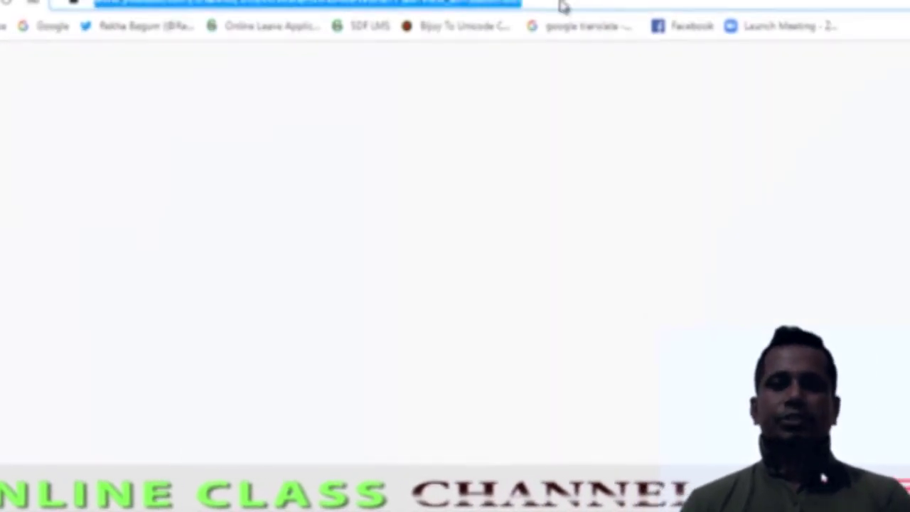
right_click(242, 7)
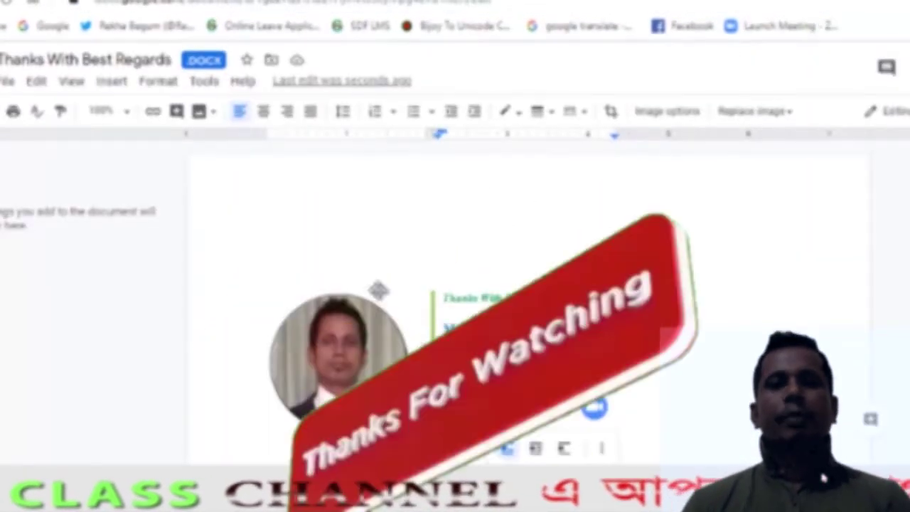
click(154, 114)
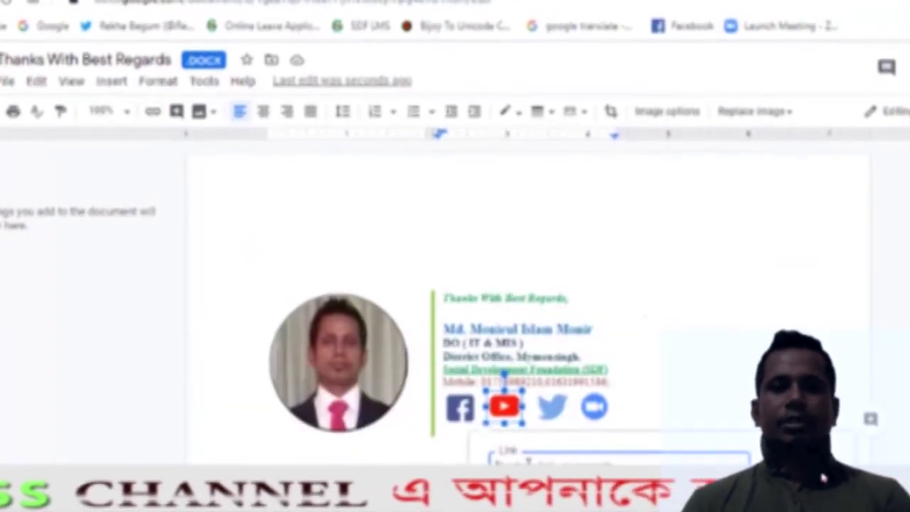
right_click(530, 459)
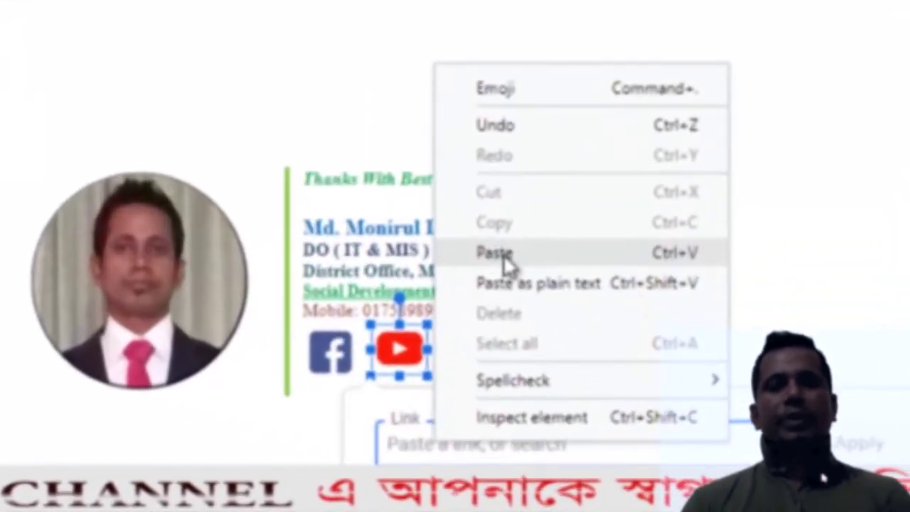
click(559, 343)
click(875, 445)
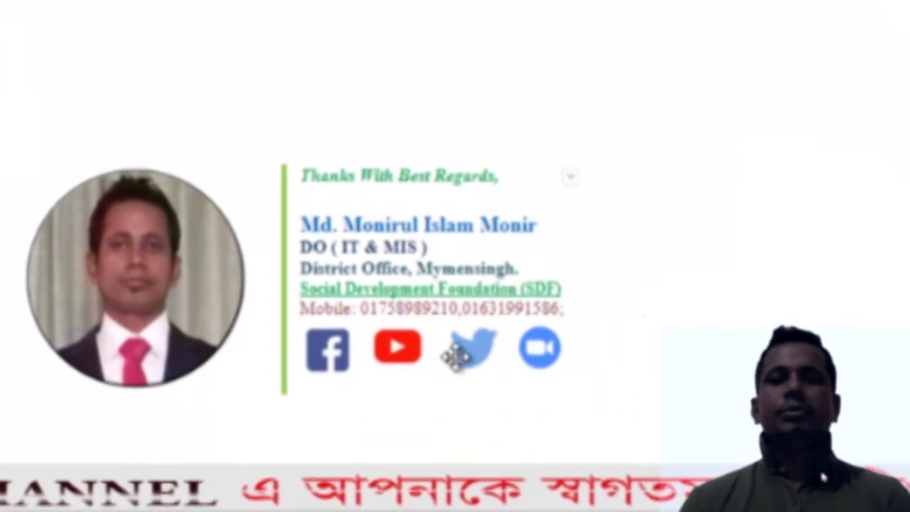
click(483, 345)
click(533, 366)
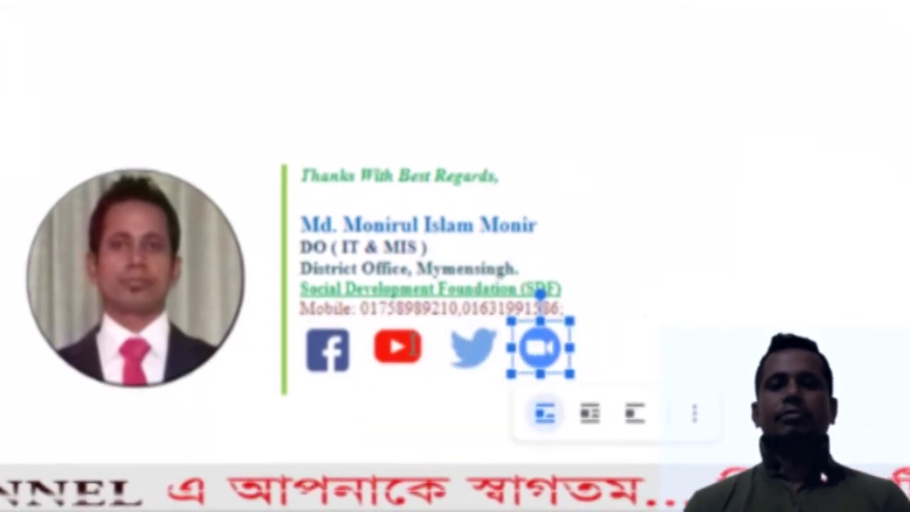
click(398, 356)
click(598, 311)
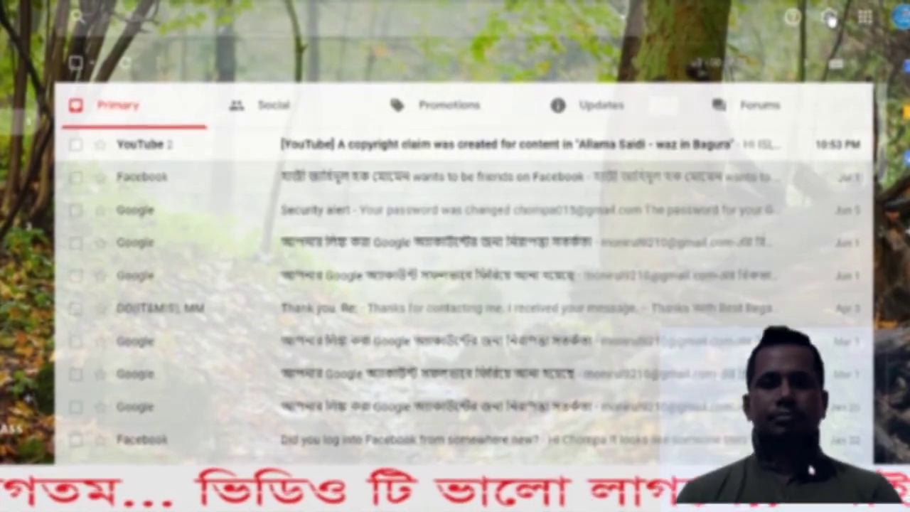
Switch to Gmail and open the full general settings at the Signature section.
click(830, 20)
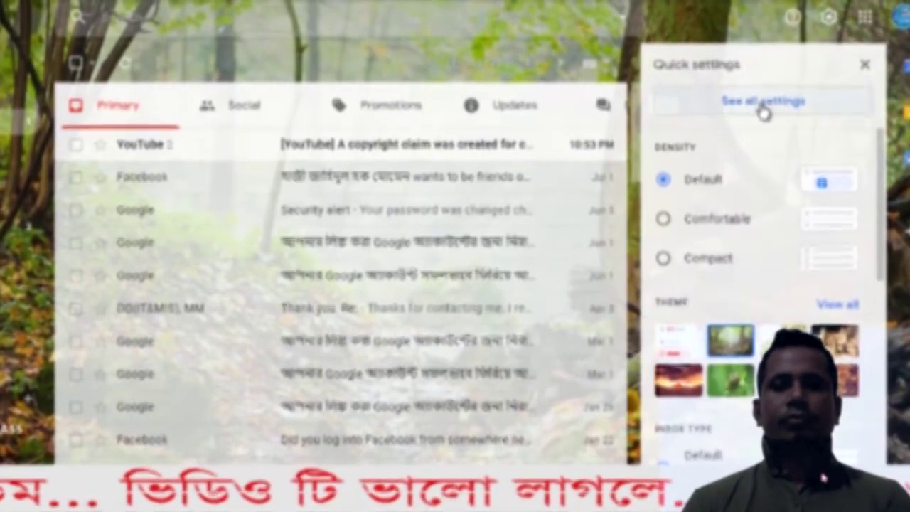
click(763, 107)
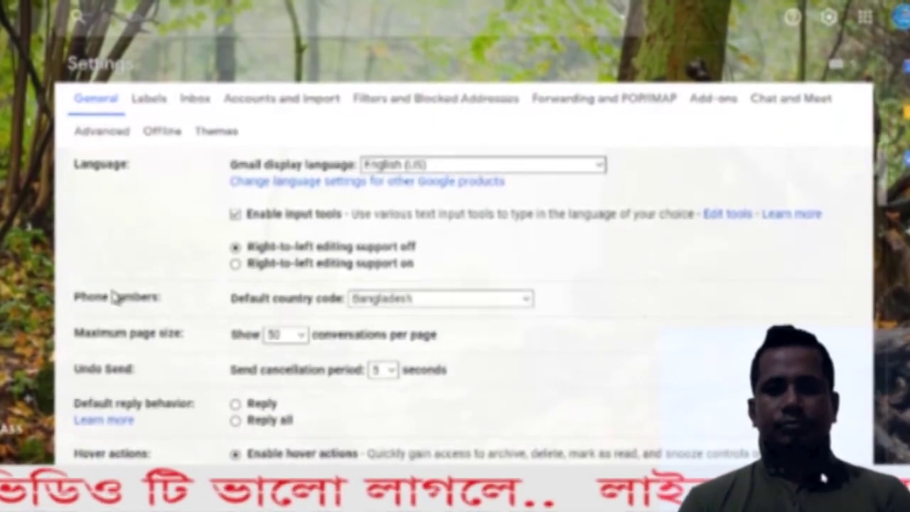
scroll(147, 329, down, 15)
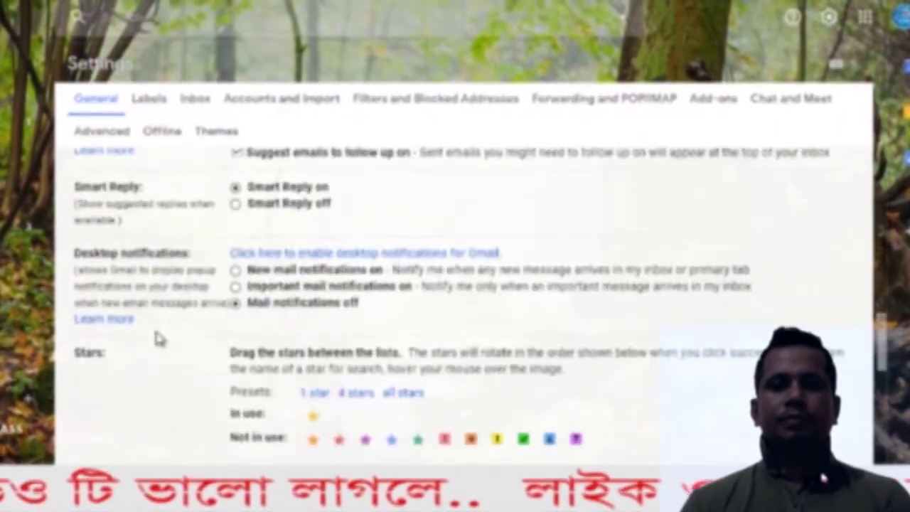
scroll(158, 339, down, 10)
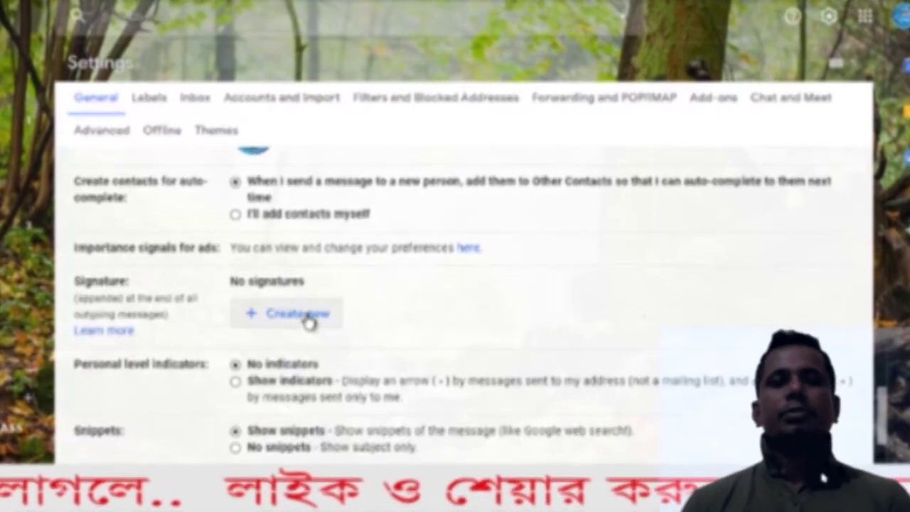
Create a new Gmail signature named "signature", reusing the word copied from the naming dialog's title.
click(309, 320)
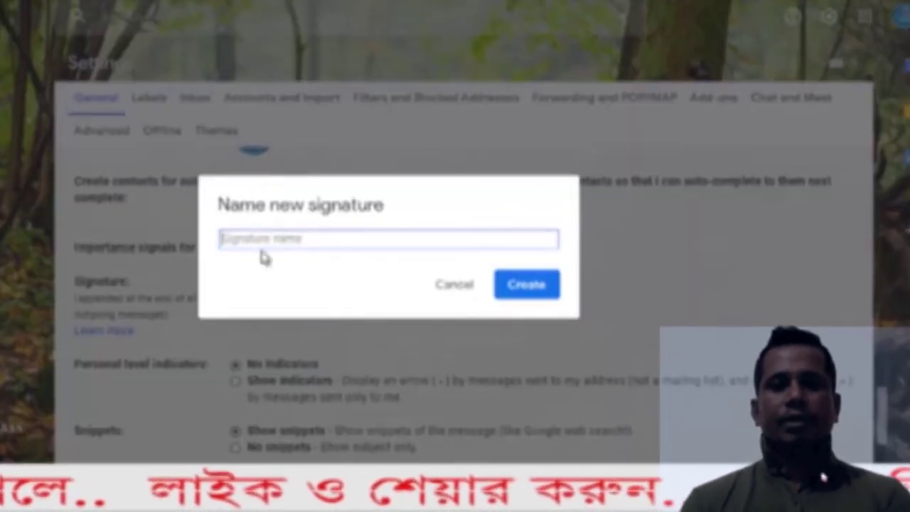
drag(310, 207, 392, 215)
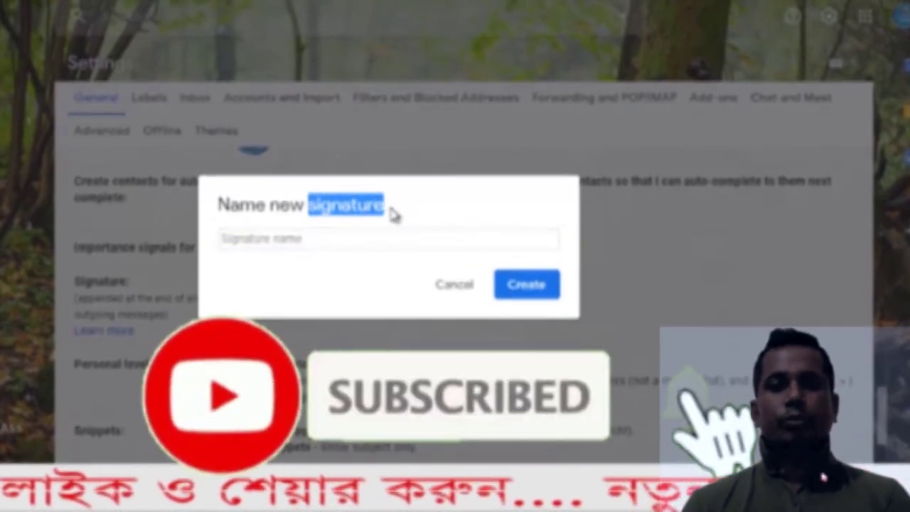
right_click(324, 210)
click(372, 263)
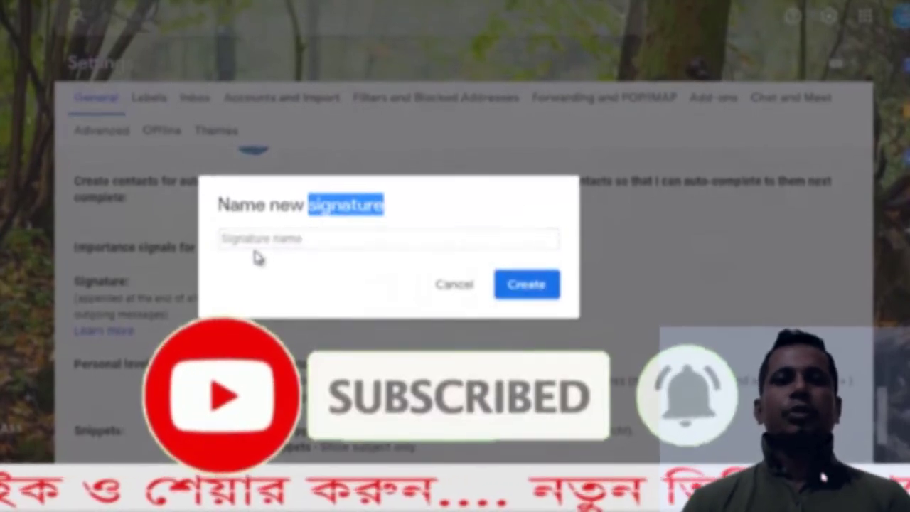
click(254, 241)
right_click(254, 242)
click(295, 354)
click(527, 286)
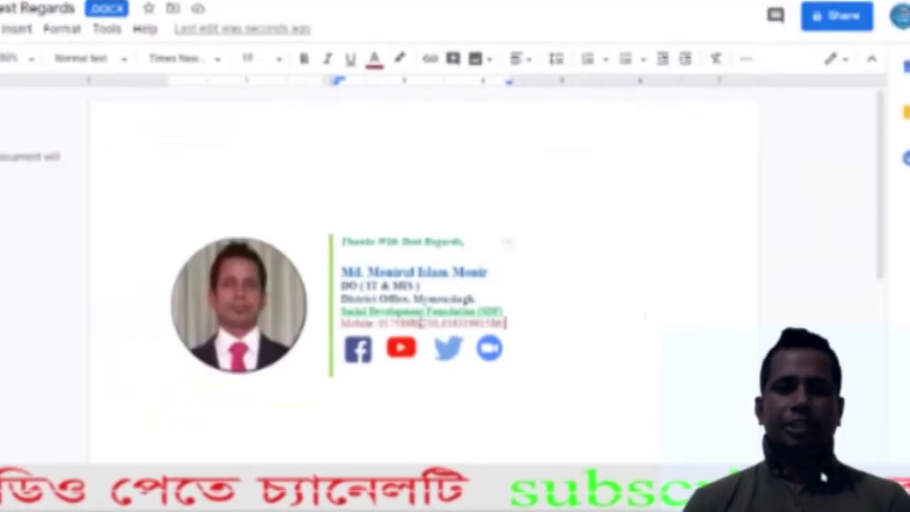
Copy the whole photo-and-icon table from the Google Docs document into the new Gmail signature's content.
click(530, 356)
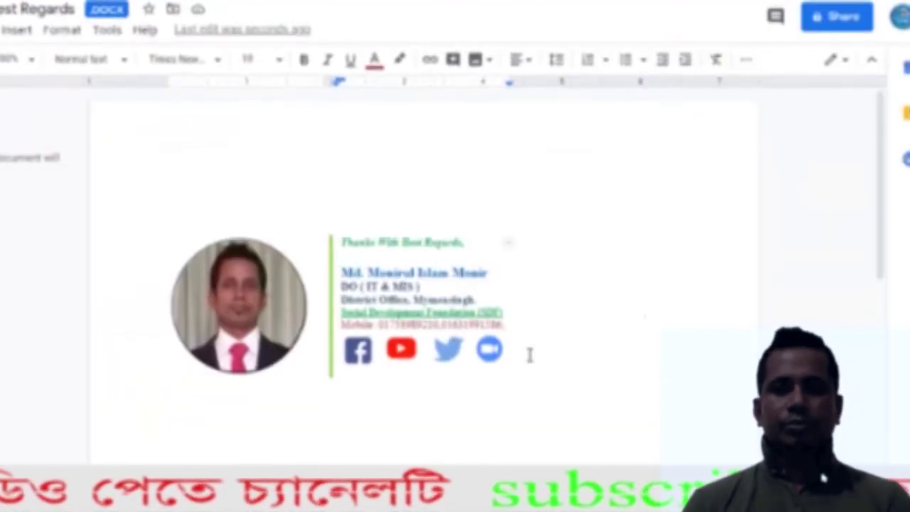
mouse_move(530, 356)
mouse_down()
mouse_move(427, 348)
mouse_move(271, 292)
mouse_up()
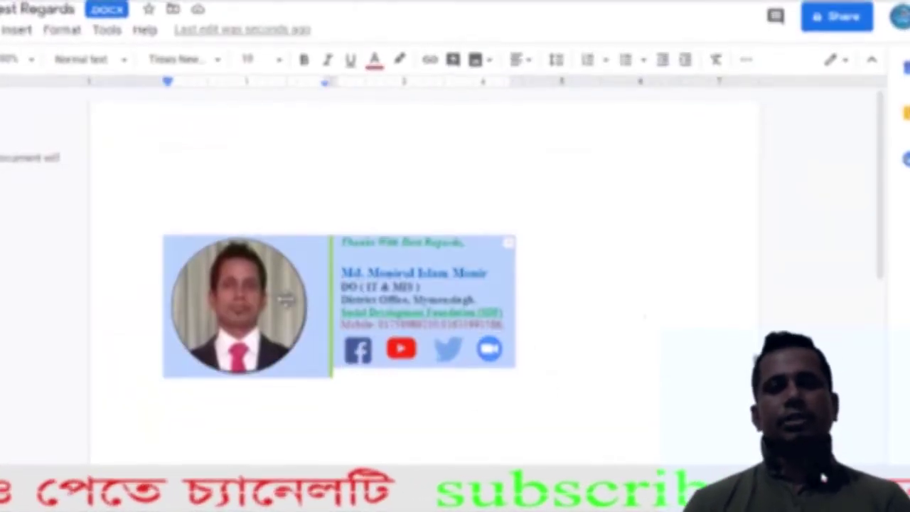
right_click(252, 273)
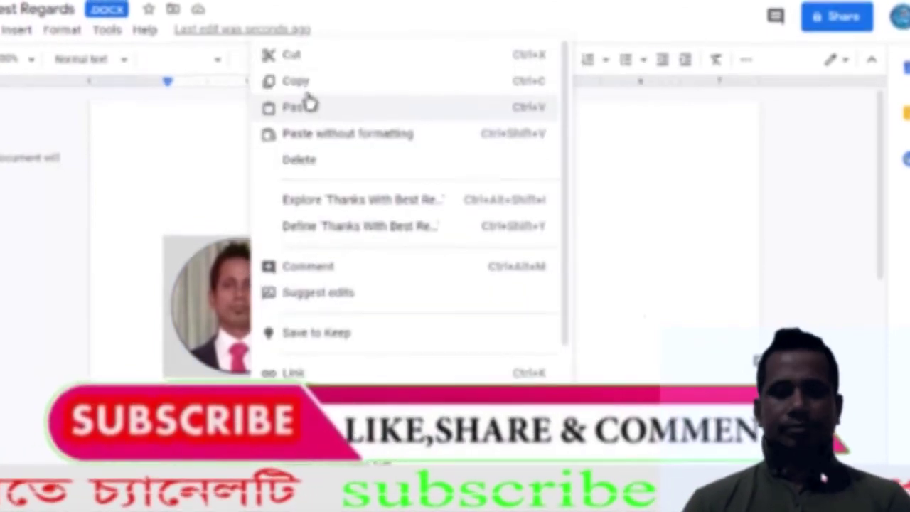
click(305, 83)
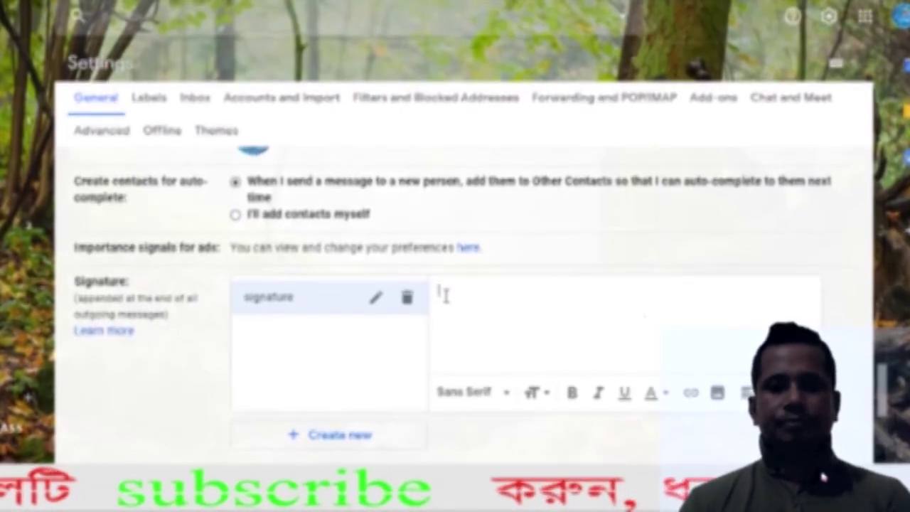
key(ctrl+v)
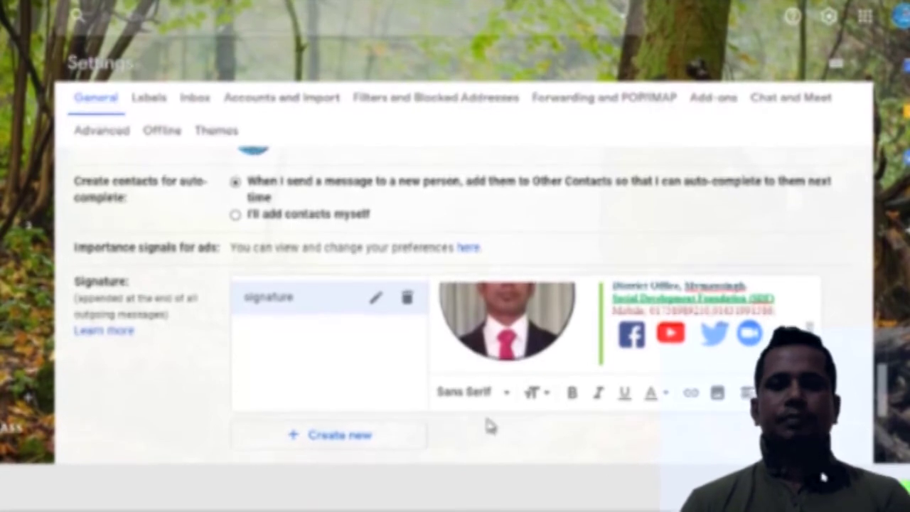
Make "signature" the default for new emails and for replies and forwards, and save the settings.
scroll(542, 437, down, 3)
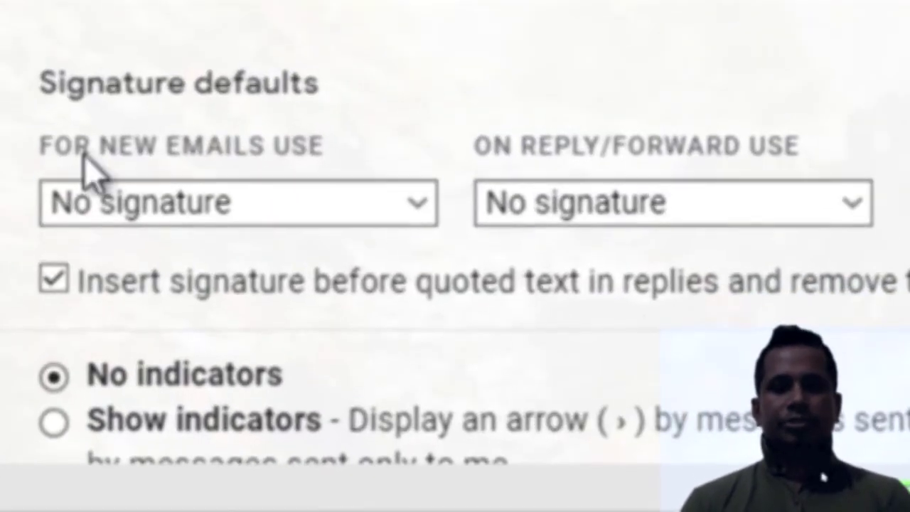
click(220, 169)
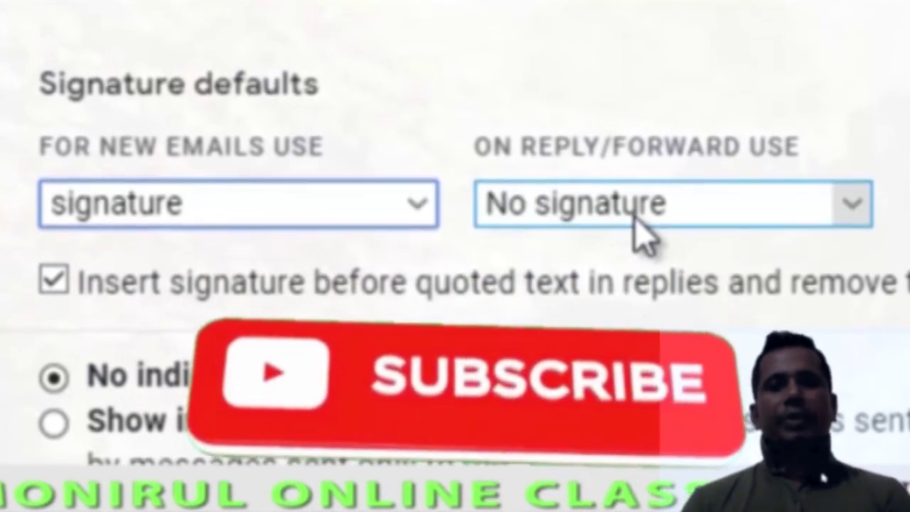
click(849, 215)
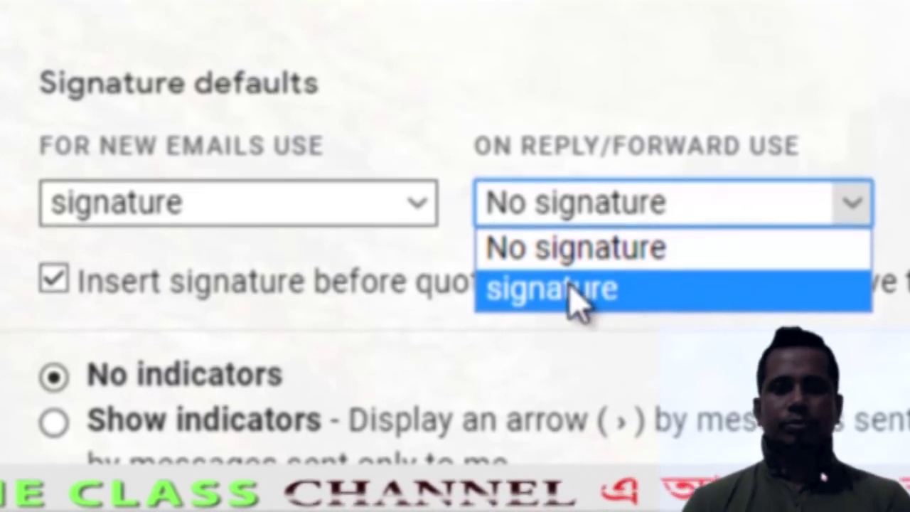
click(580, 295)
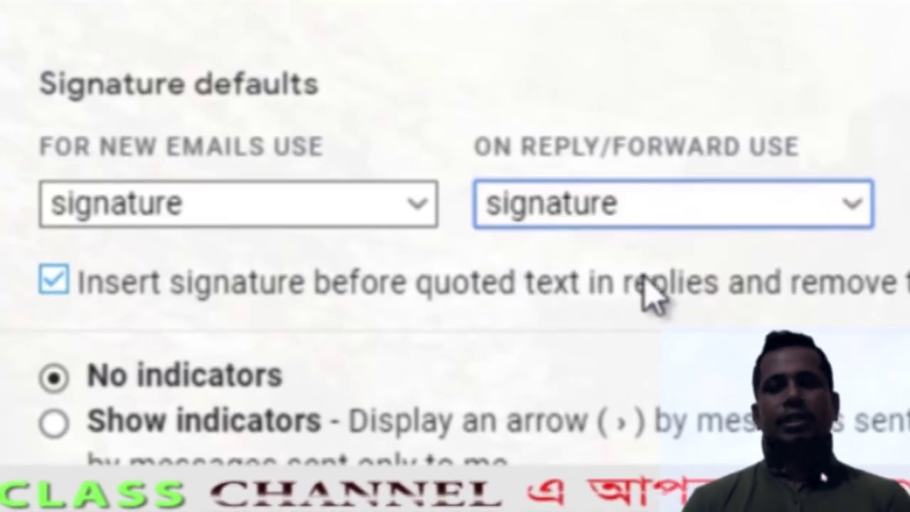
scroll(386, 274, down, 10)
scroll(393, 304, down, 5)
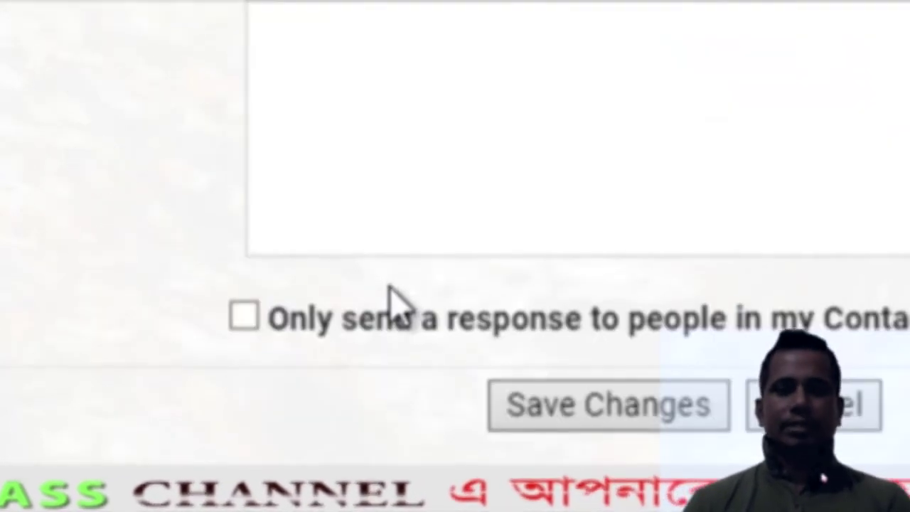
click(635, 411)
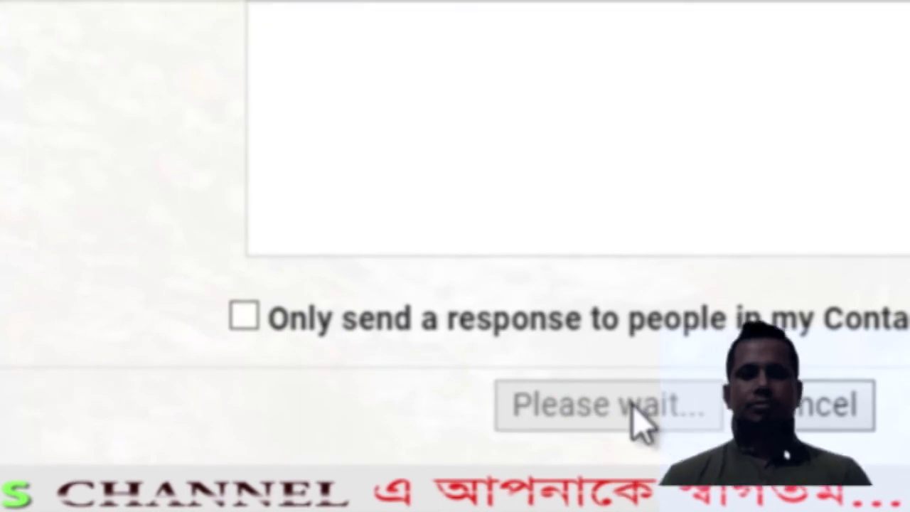